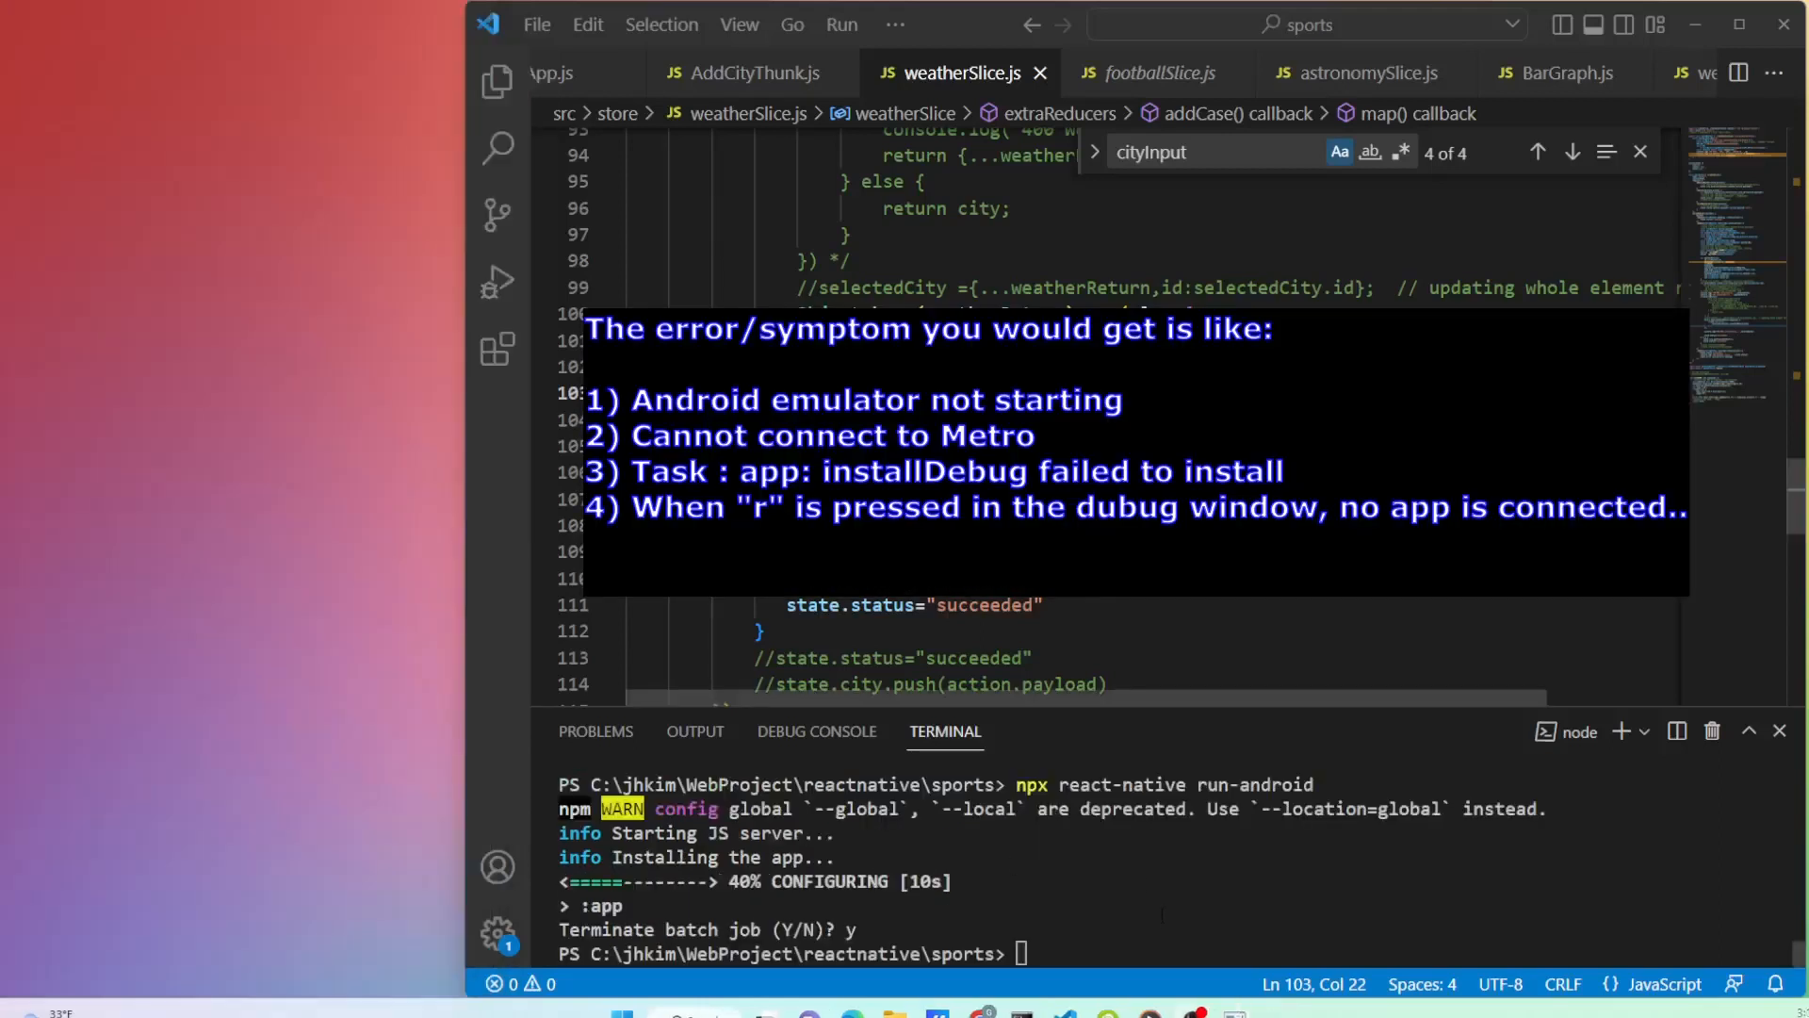
- Recall and rerun npx react-native run-android, which ends in a failed install
key("Up")
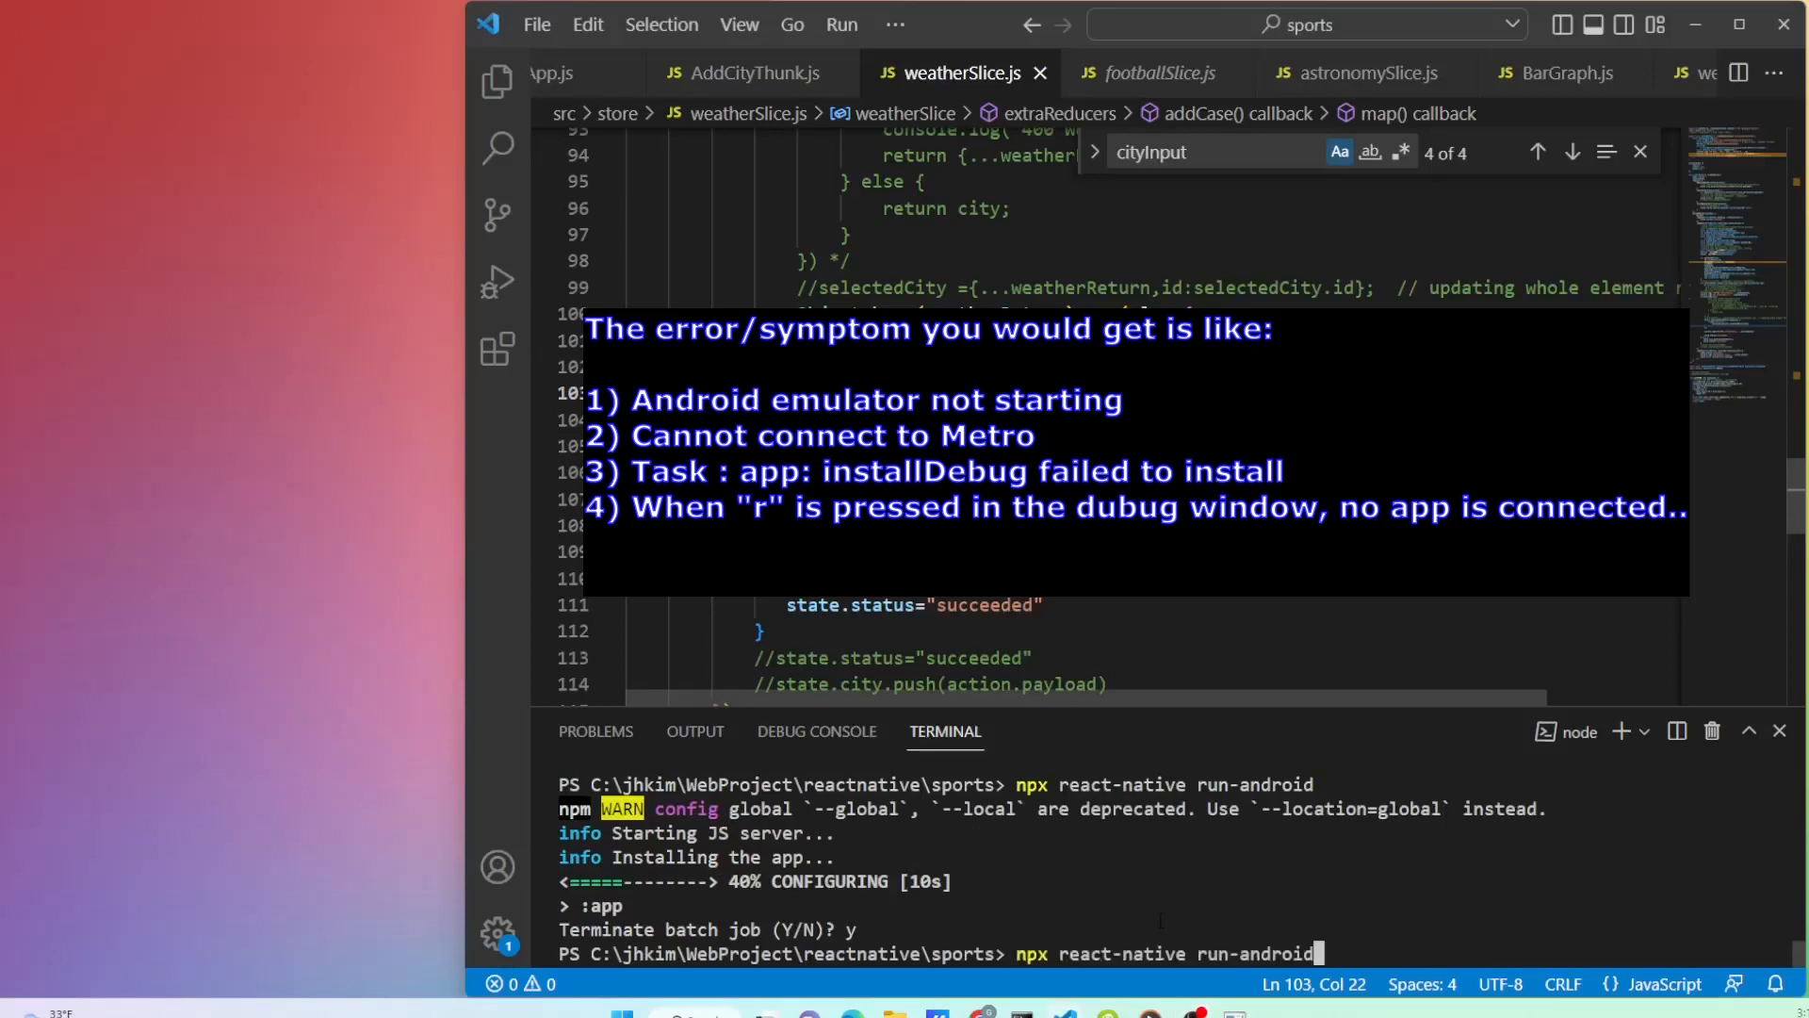
key("Return")
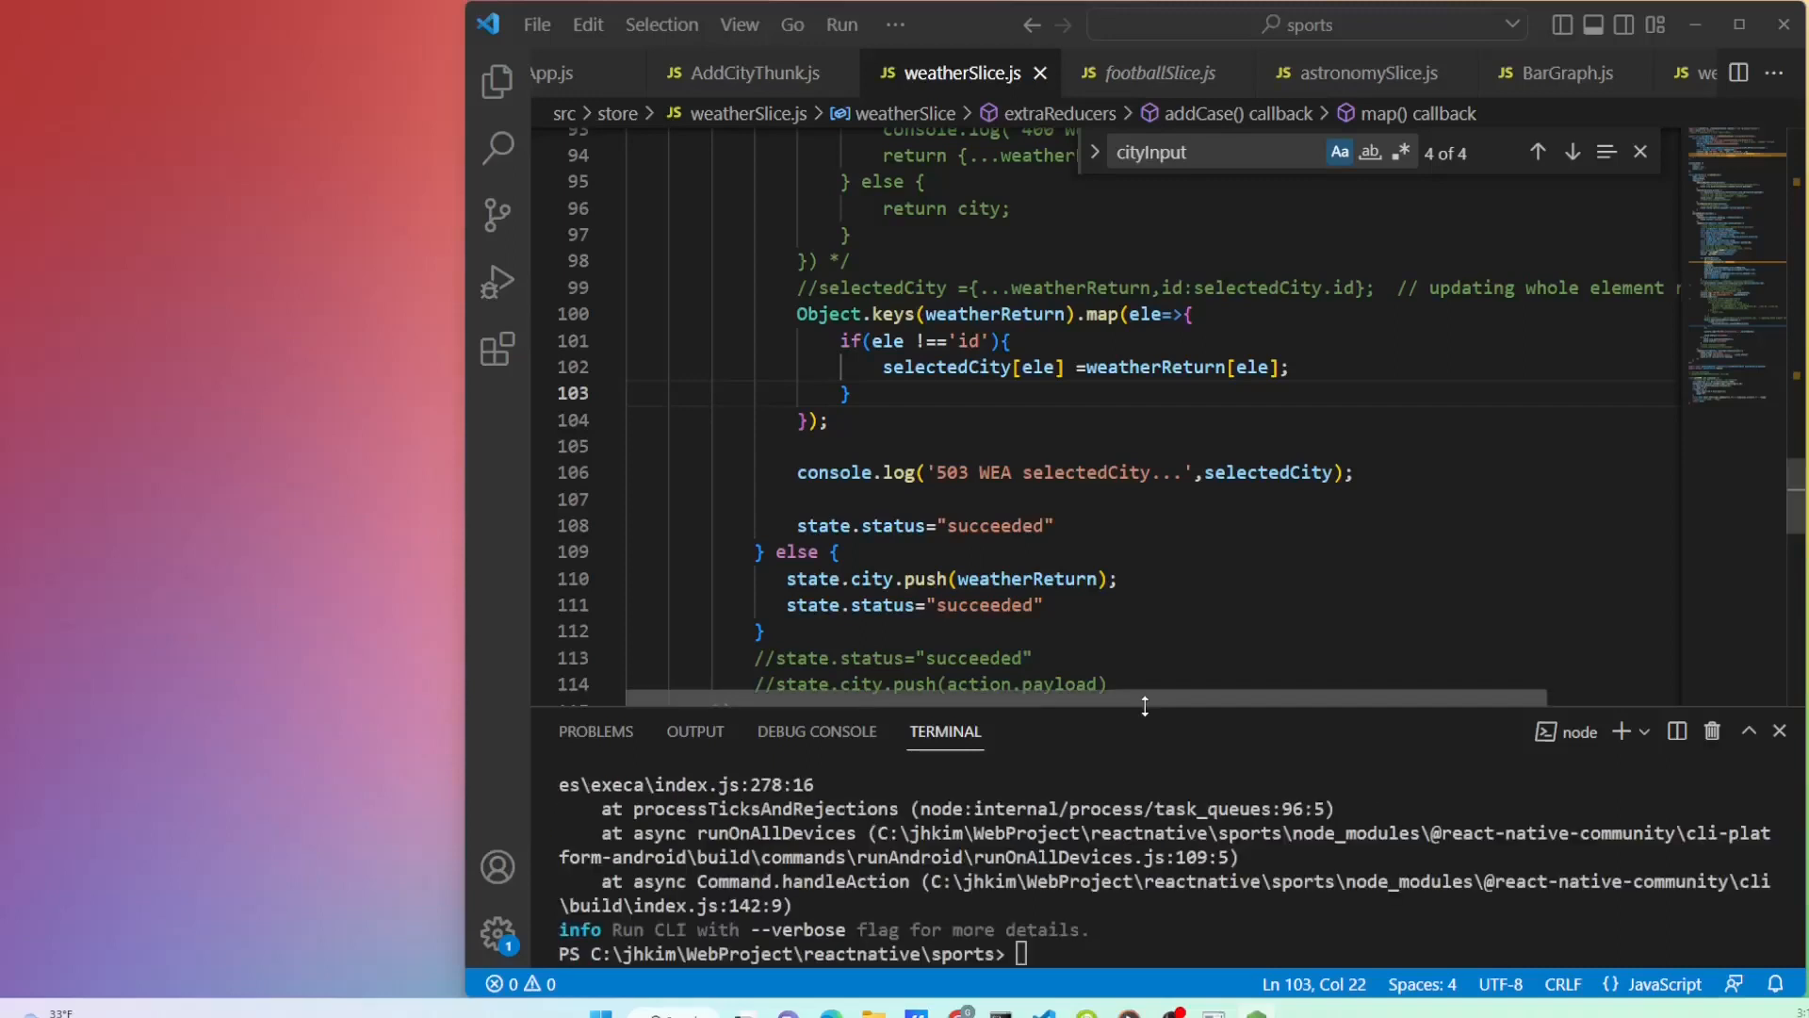
scroll(1145, 848, "up", 5)
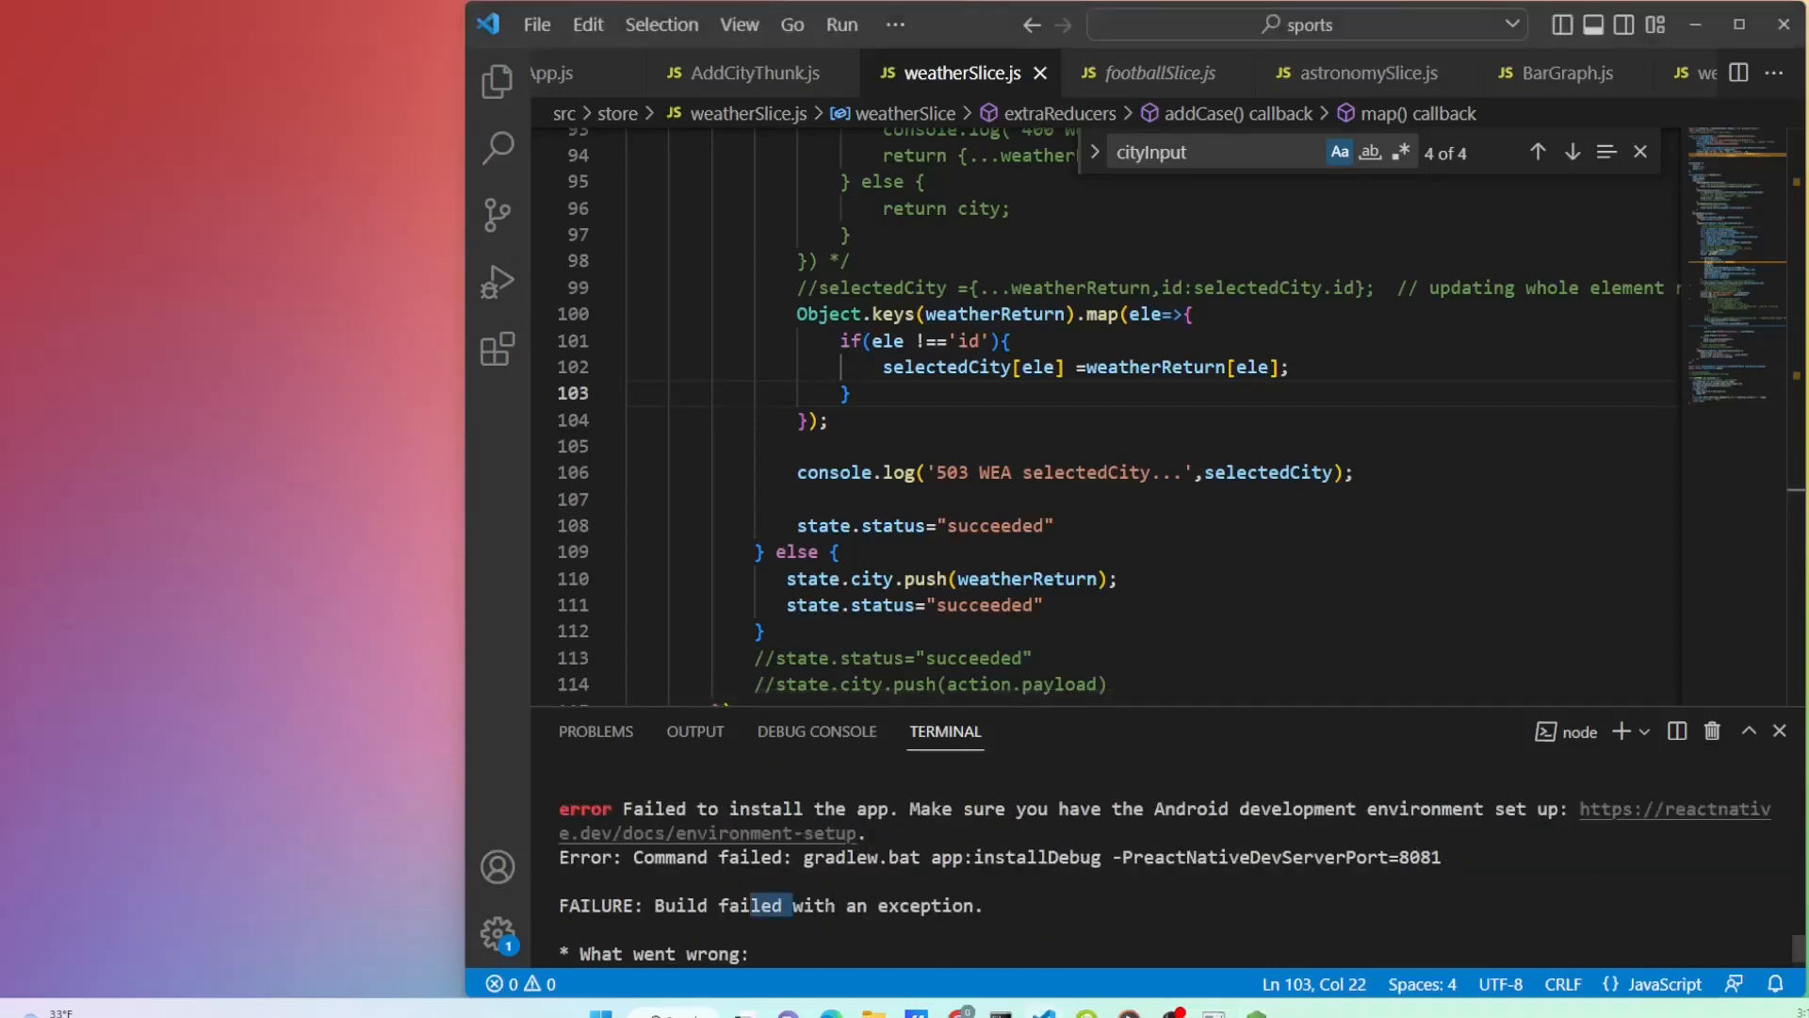
- Enlarge the terminal, copy the installDebug timeout error lines and highlight emulator-5554
left_click_drag(1042, 706, 1042, 298)
scroll(1042, 637, "up", 3)
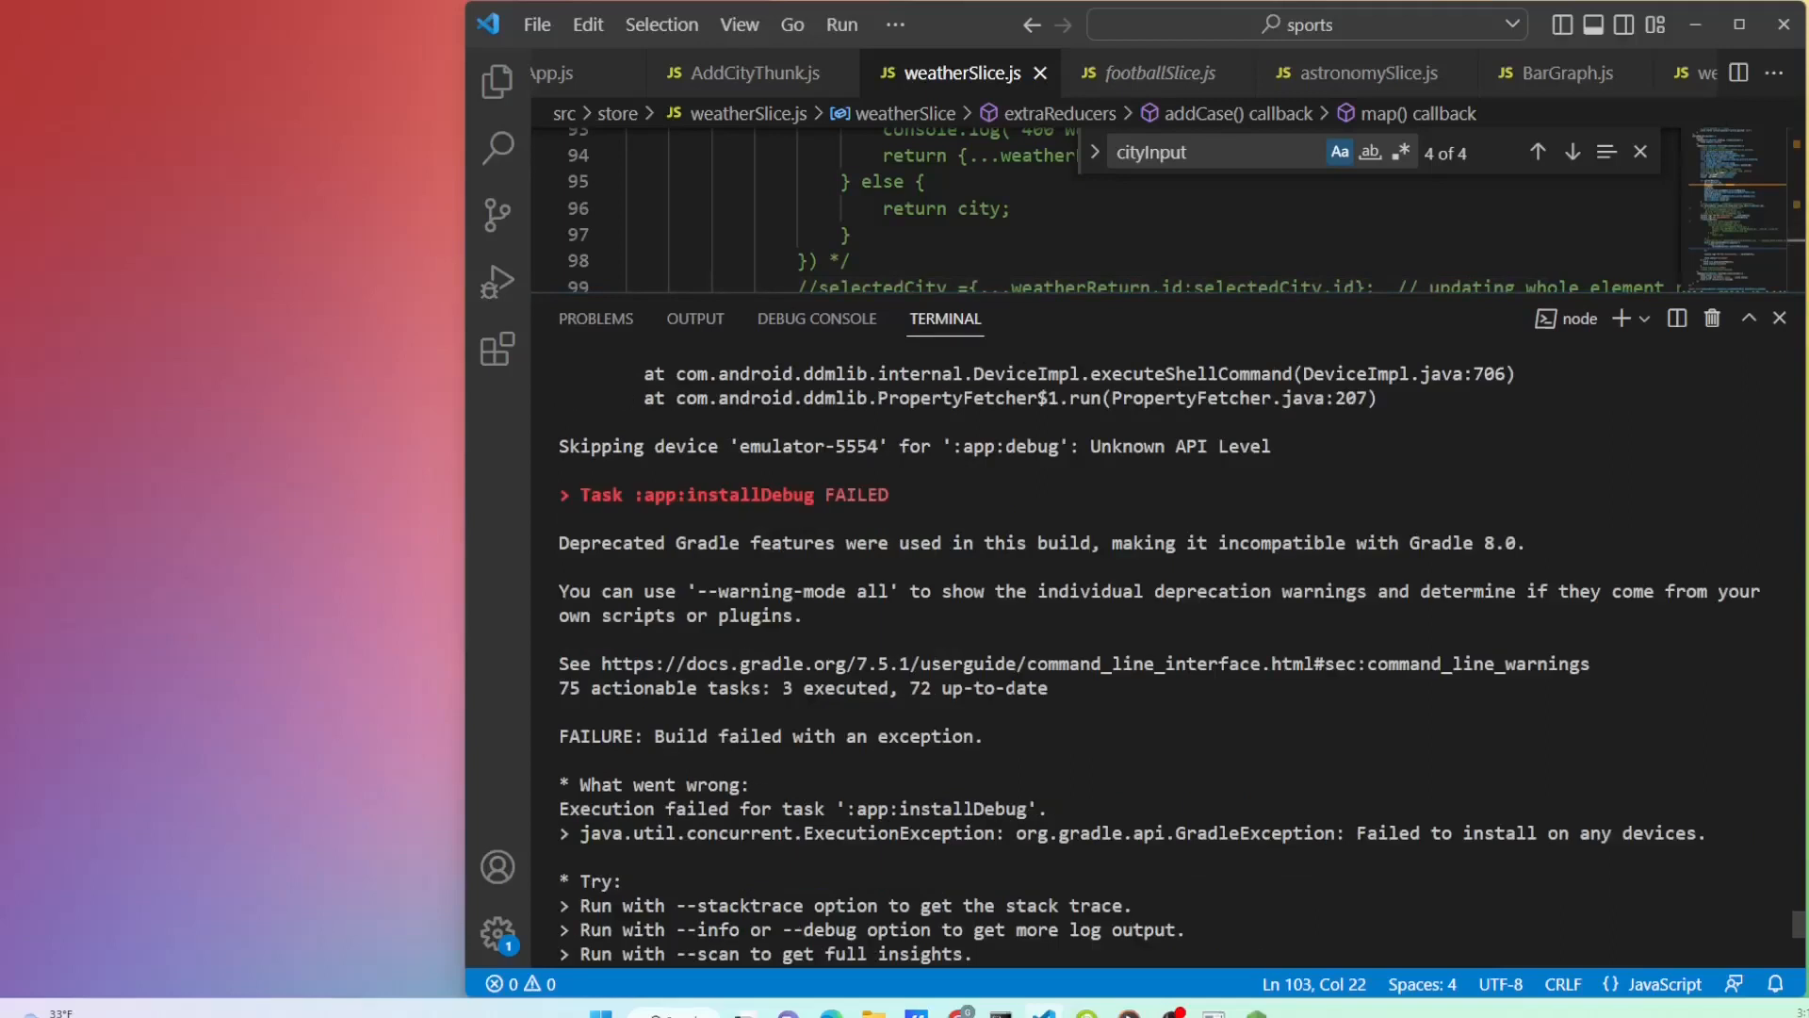
scroll(922, 719, "up", 3)
scroll(921, 718, "up", 3)
scroll(923, 717, "up", 3)
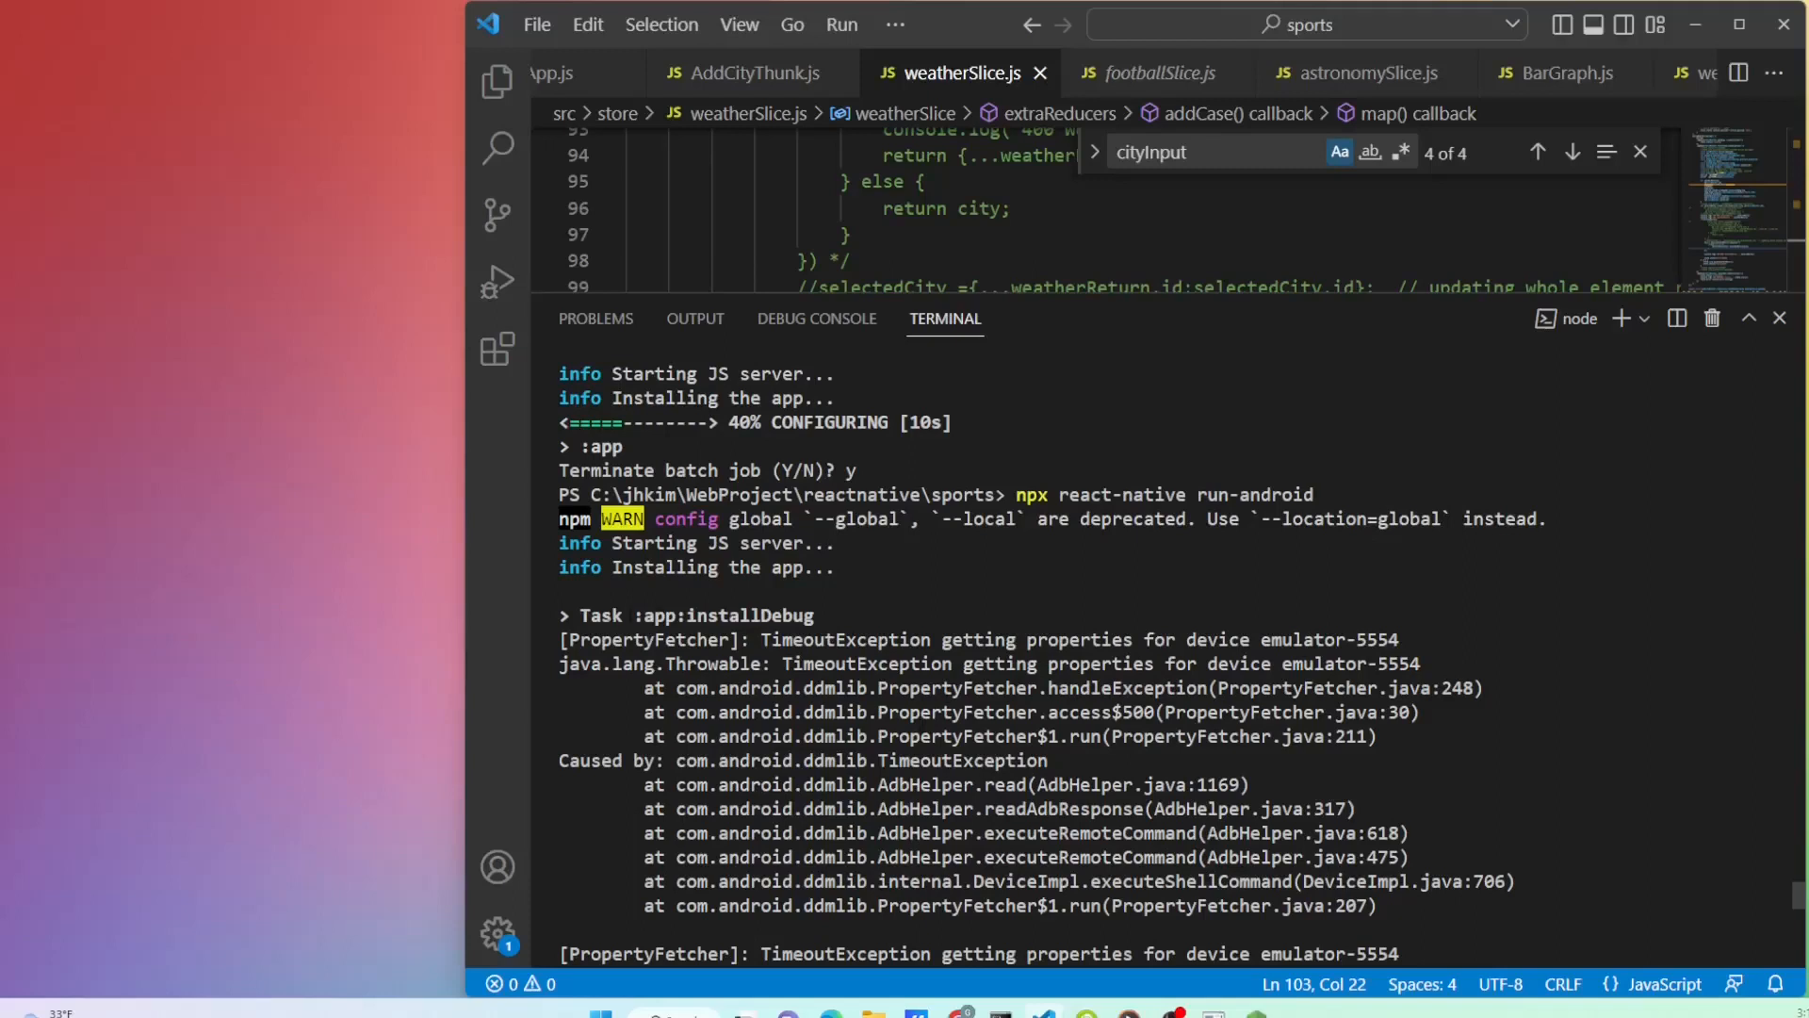
mouse_move(579, 615)
left_mouse_down()
mouse_move(1258, 639)
mouse_move(1421, 663)
left_mouse_up()
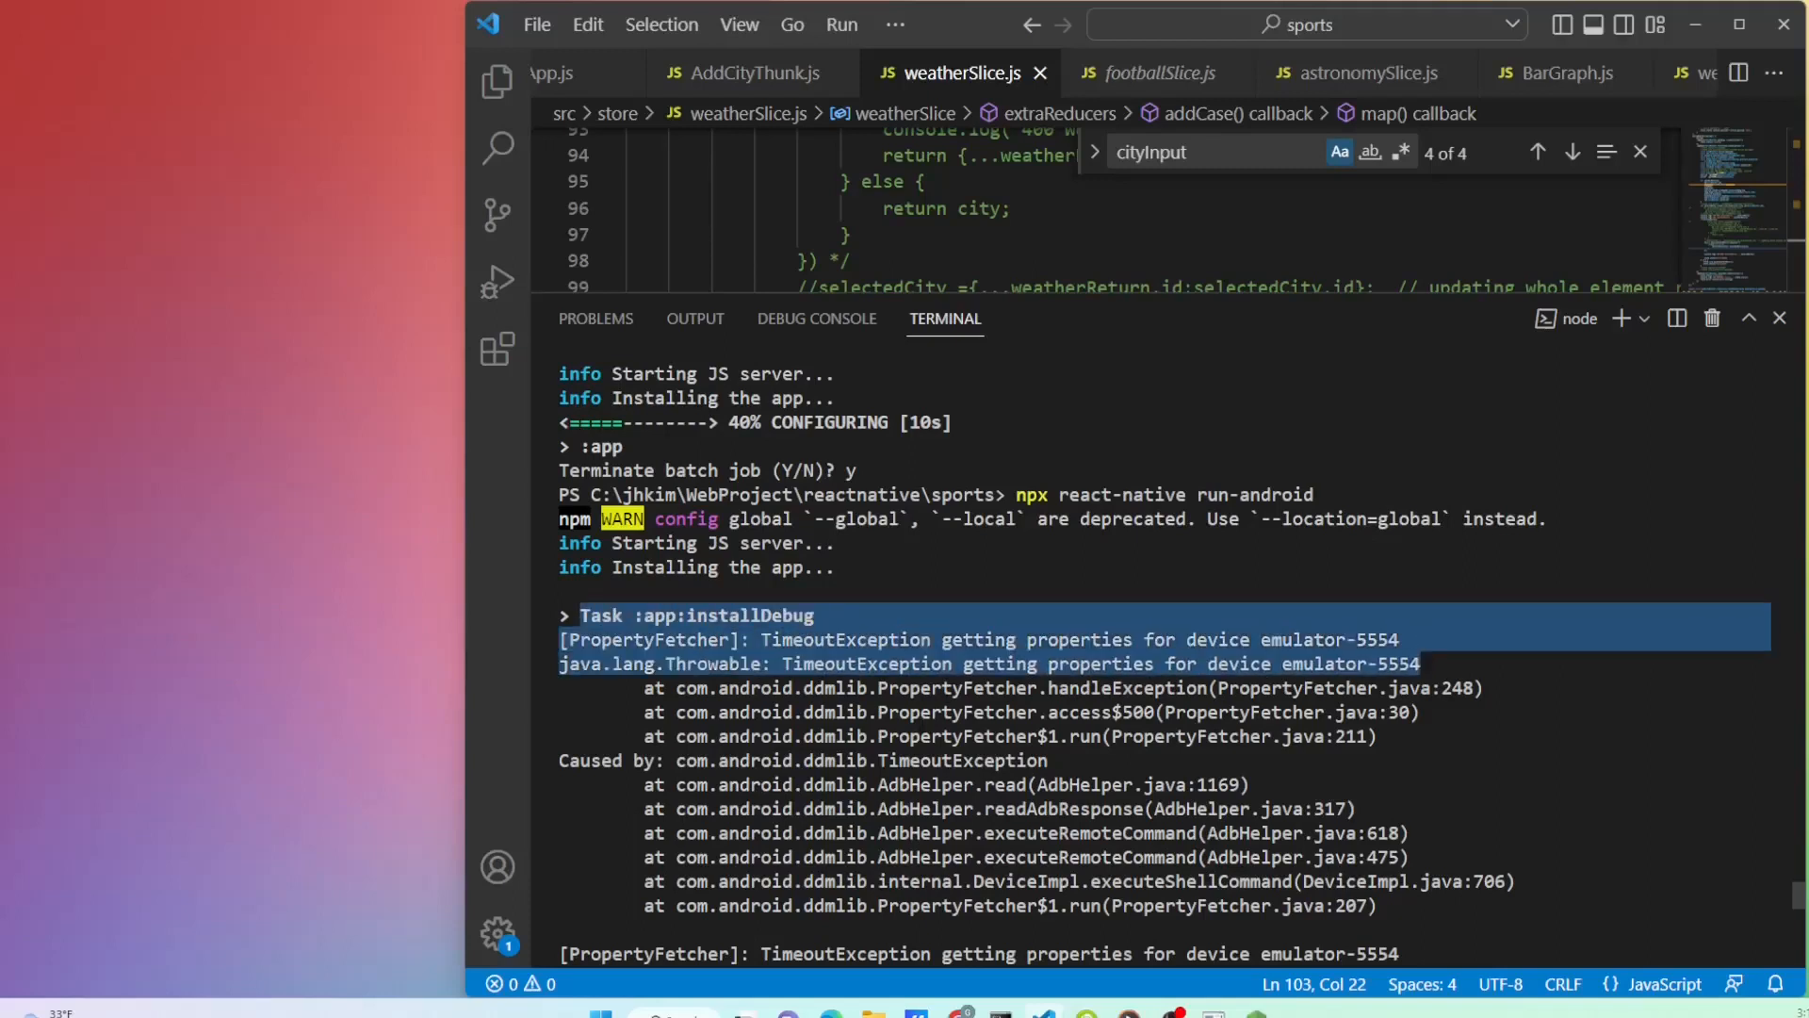
key("ctrl+c")
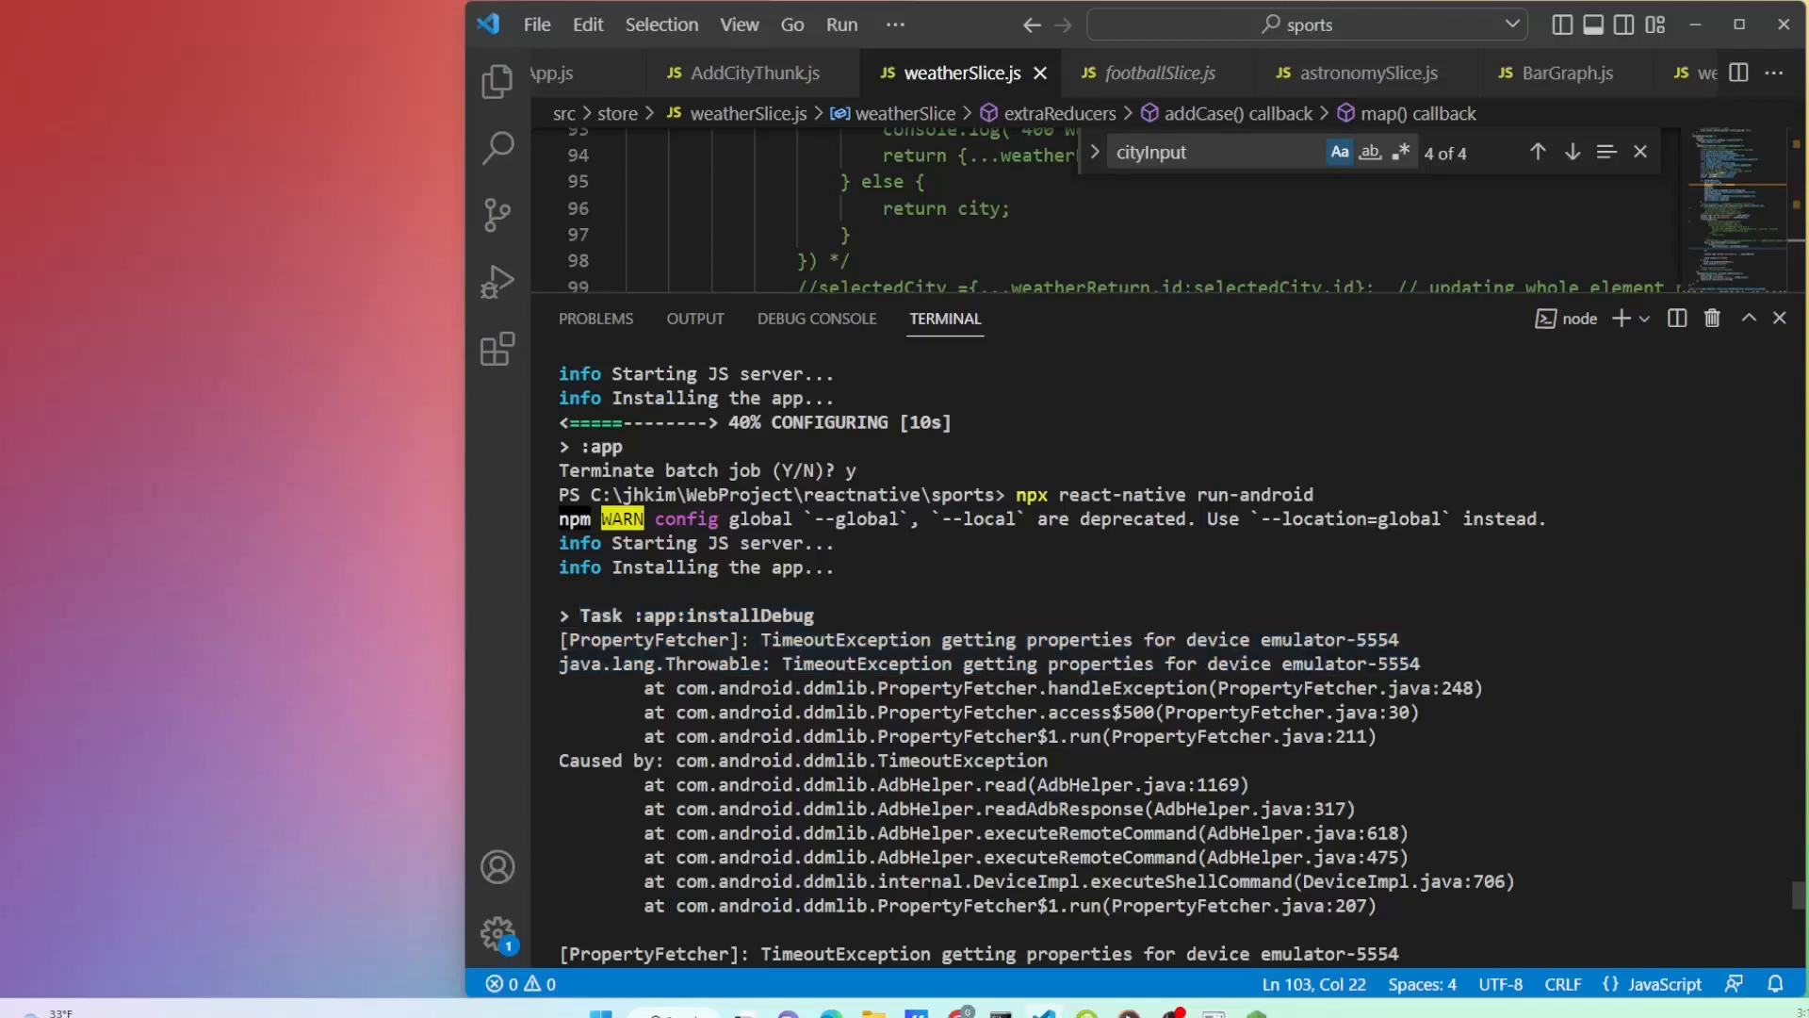
left_click_drag(1261, 639, 1411, 639)
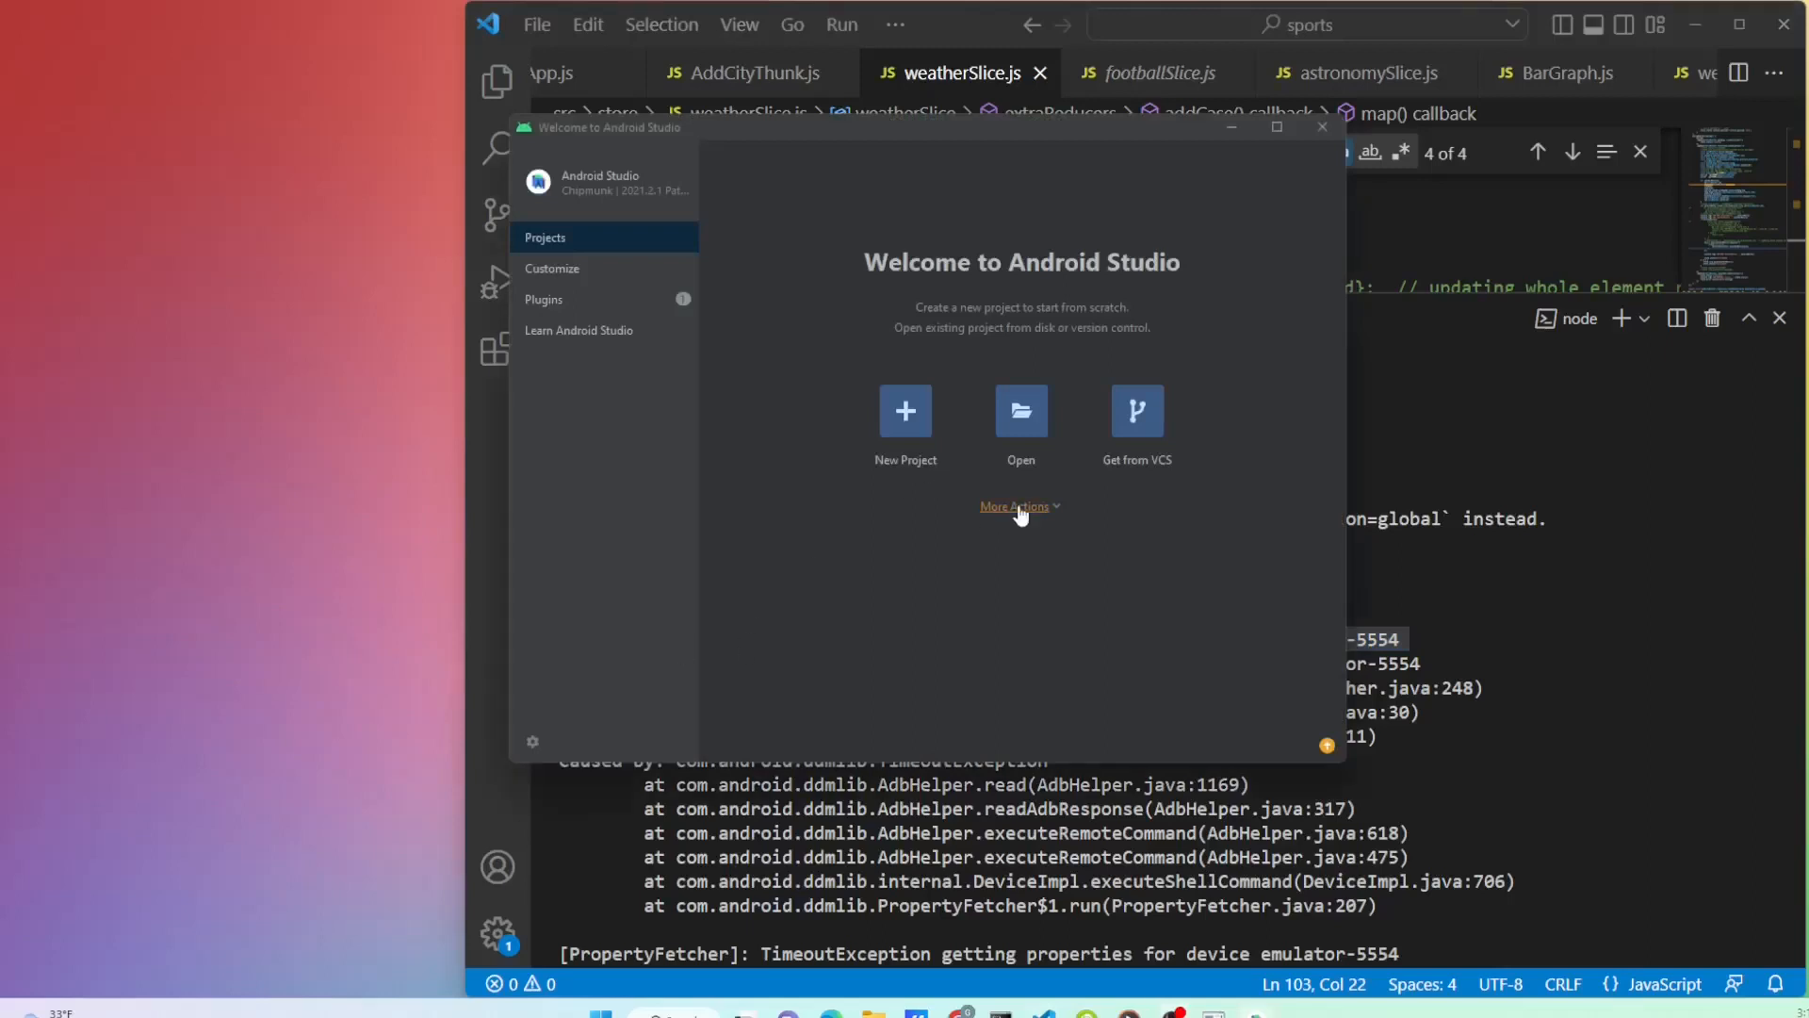
- Choose Duplicate on the Pixel 3 API 31-C03 row via More Actions > Virtual Device Manager
left_click(1018, 506)
left_click(1043, 535)
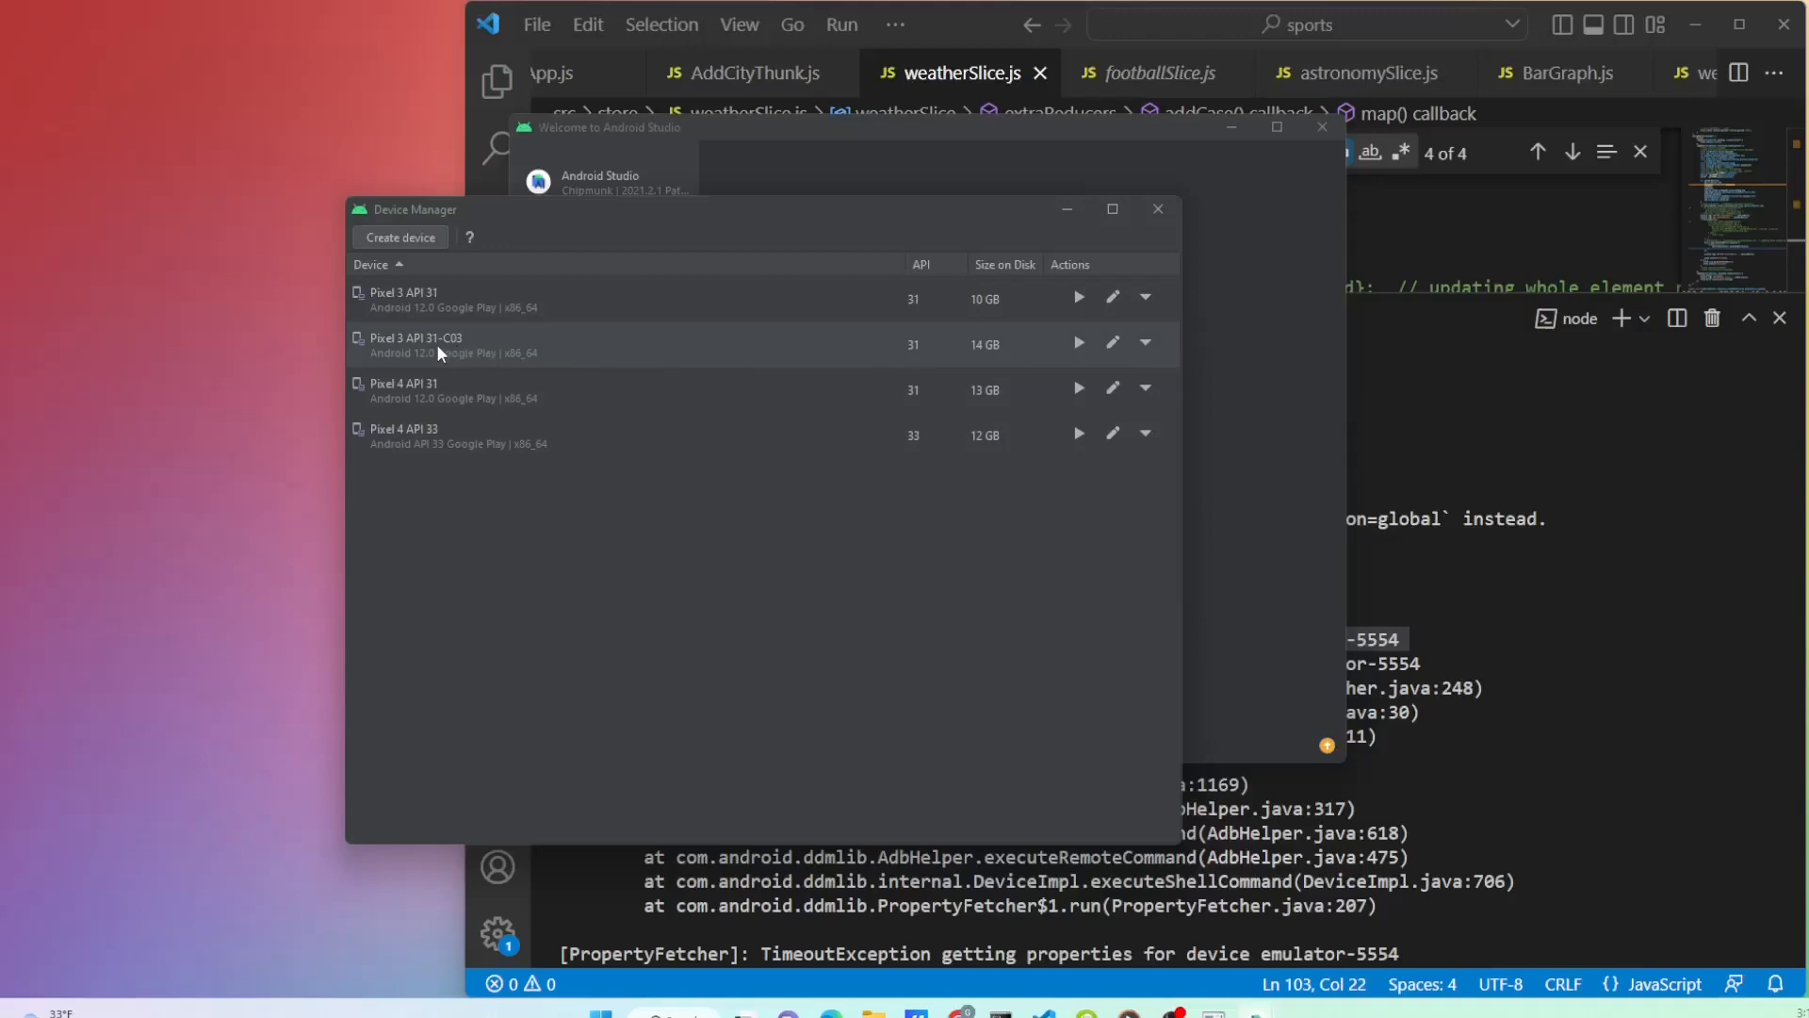
left_click(1147, 346)
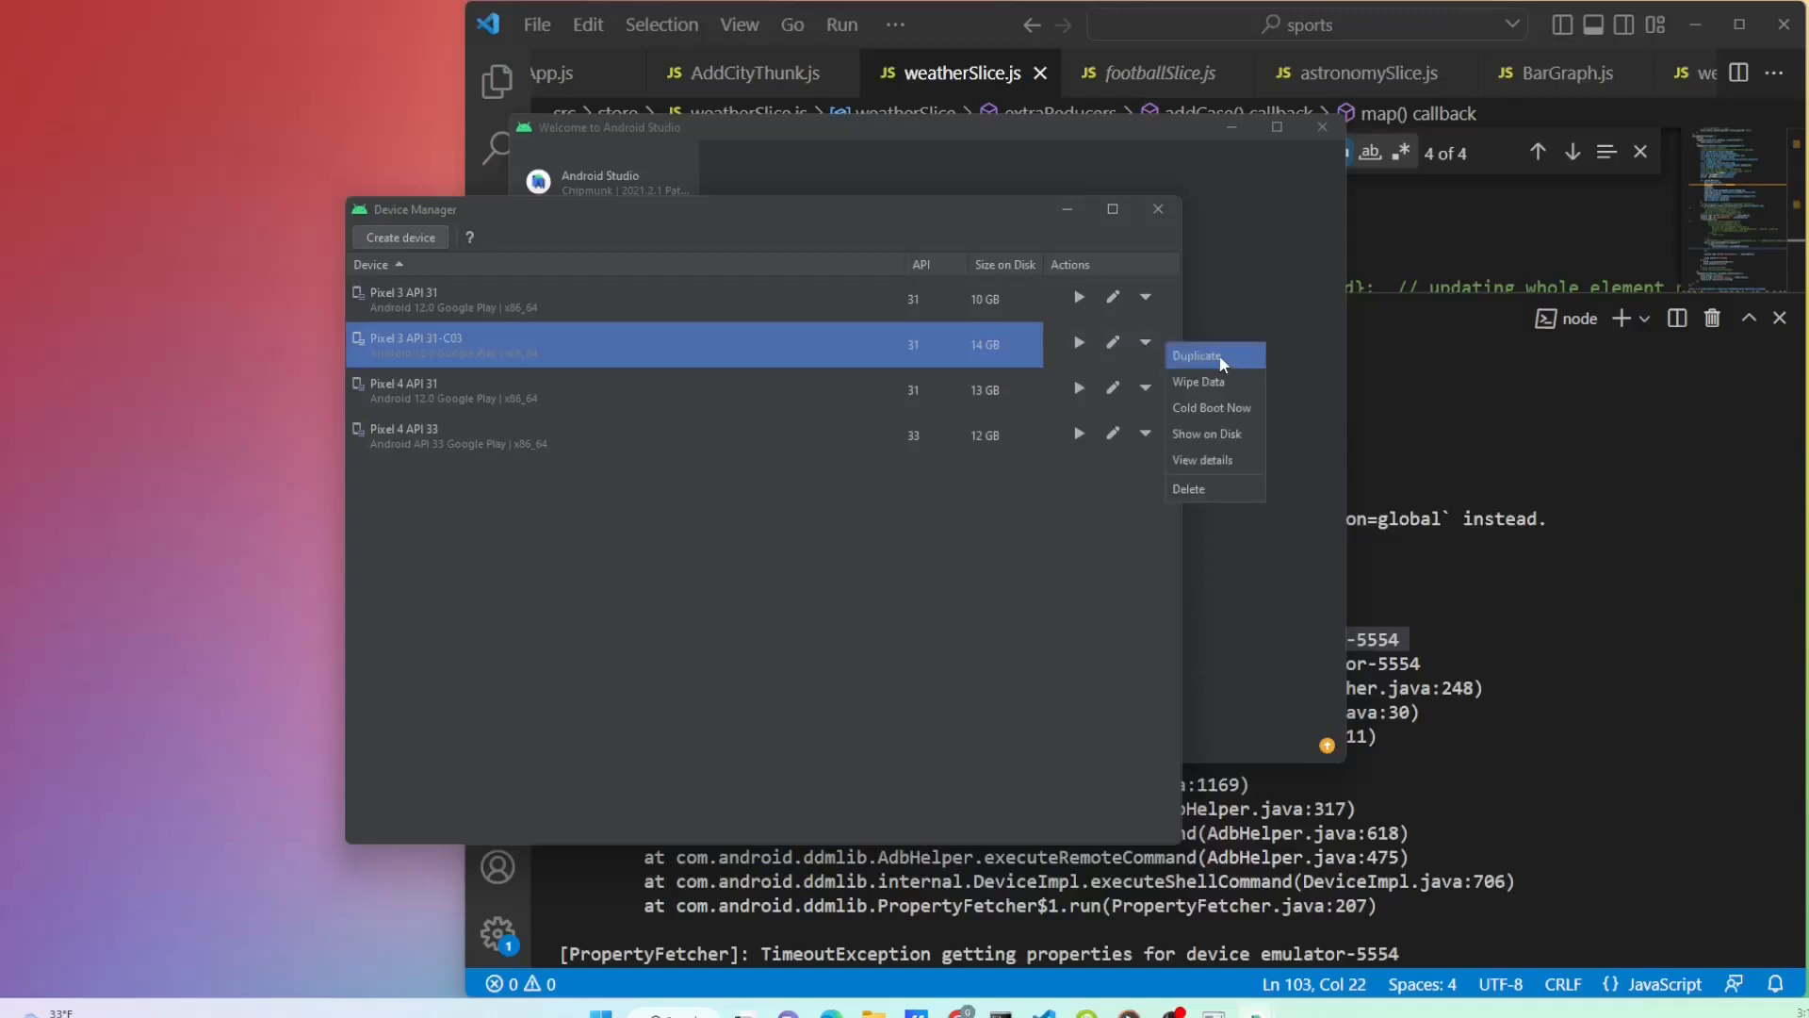
left_click(1252, 362)
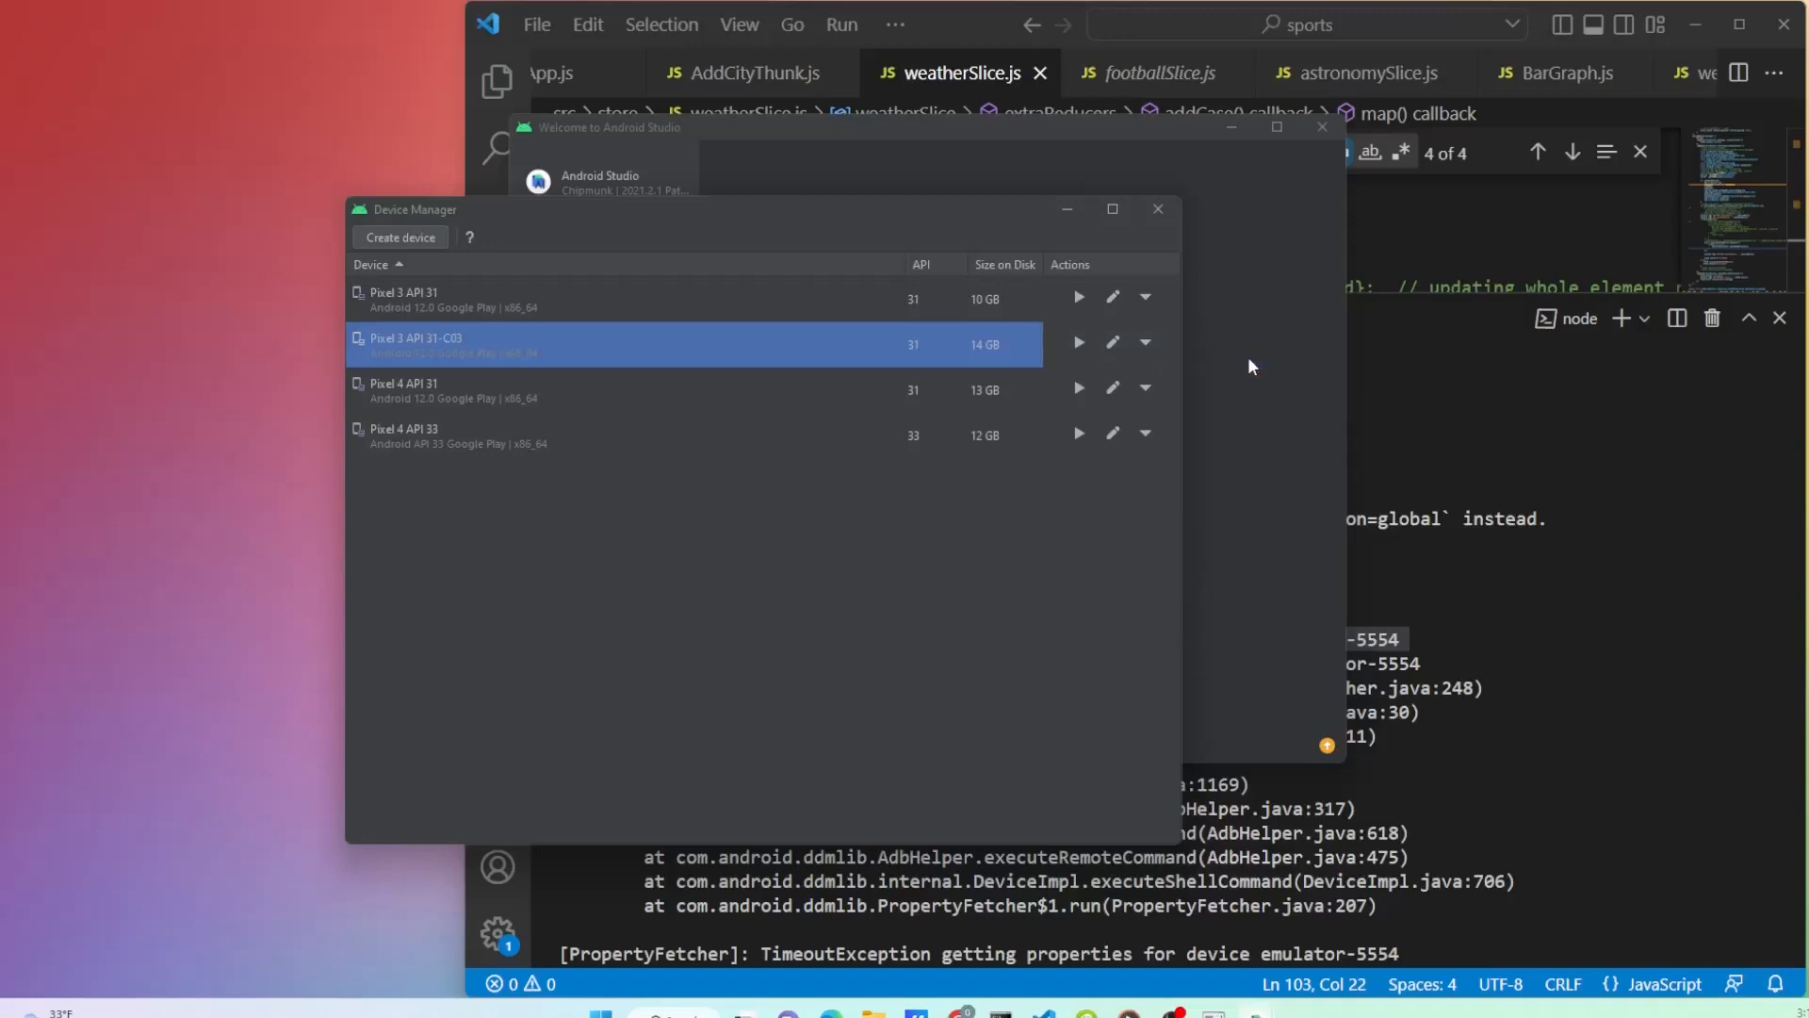
- Name the copy Copy_of_Pixel 3 API 31-C04 and finish creating it
left_click(561, 416)
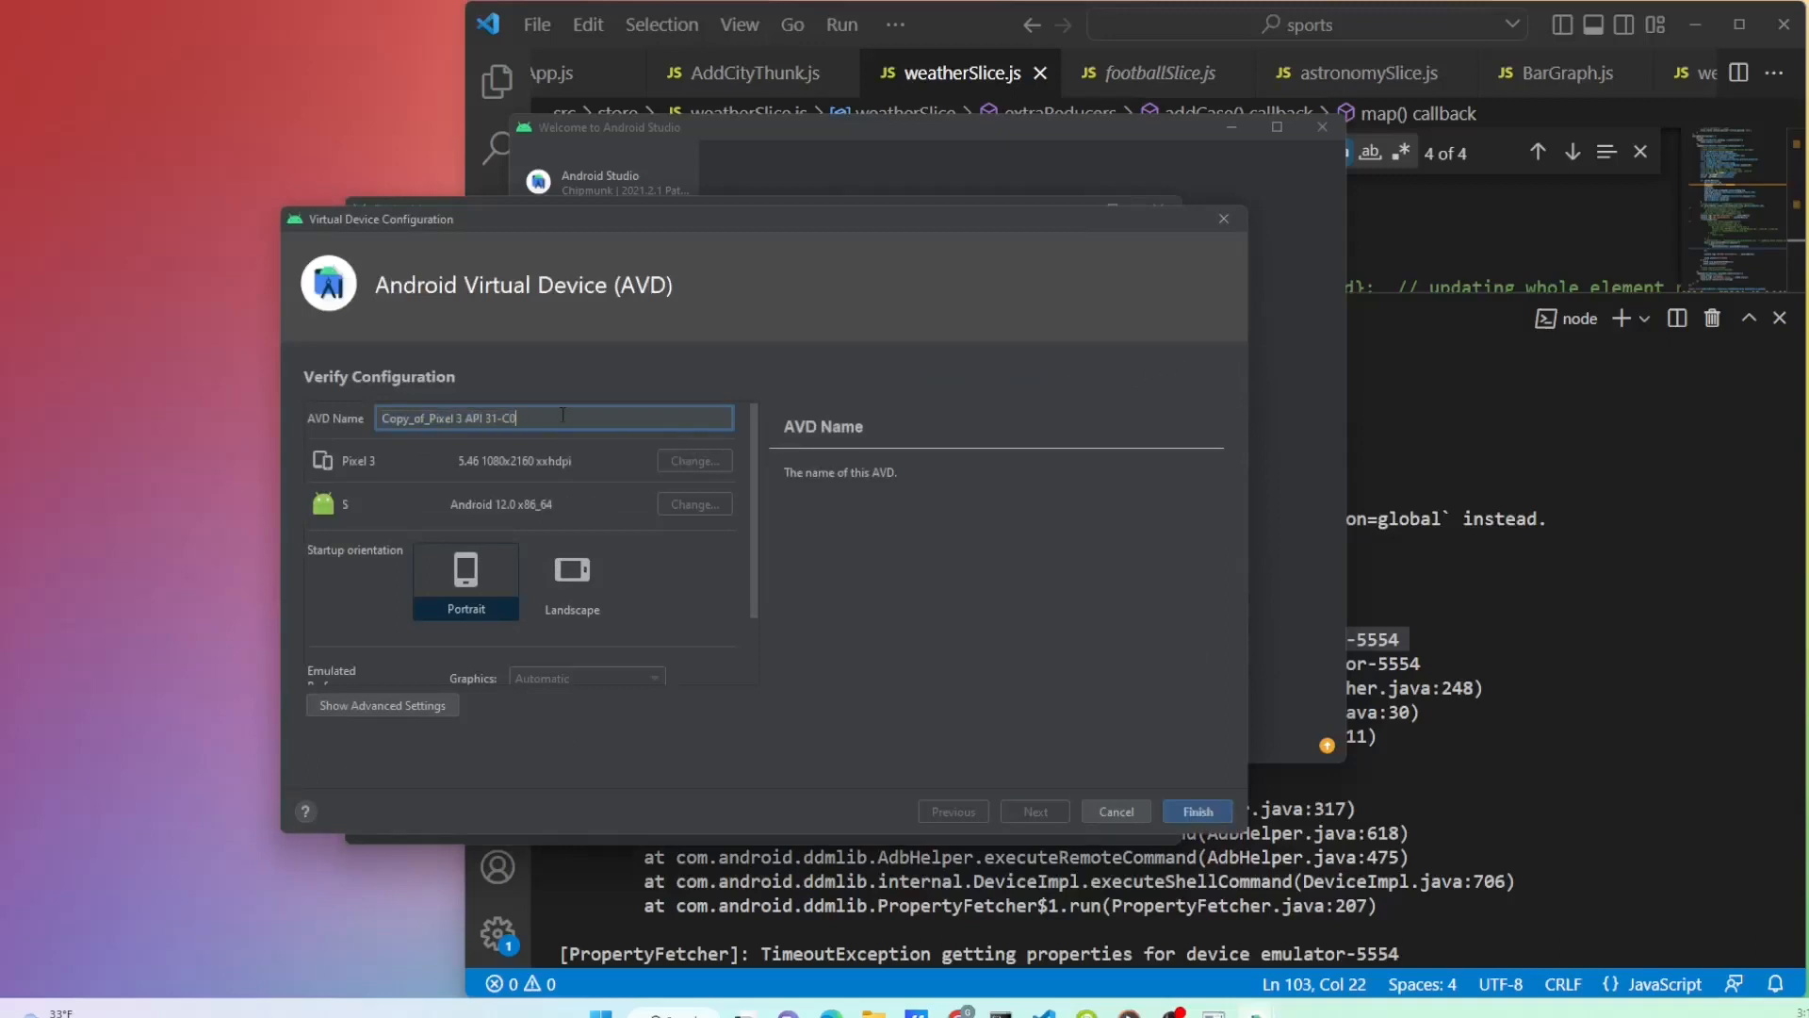
type("4")
left_click(1196, 809)
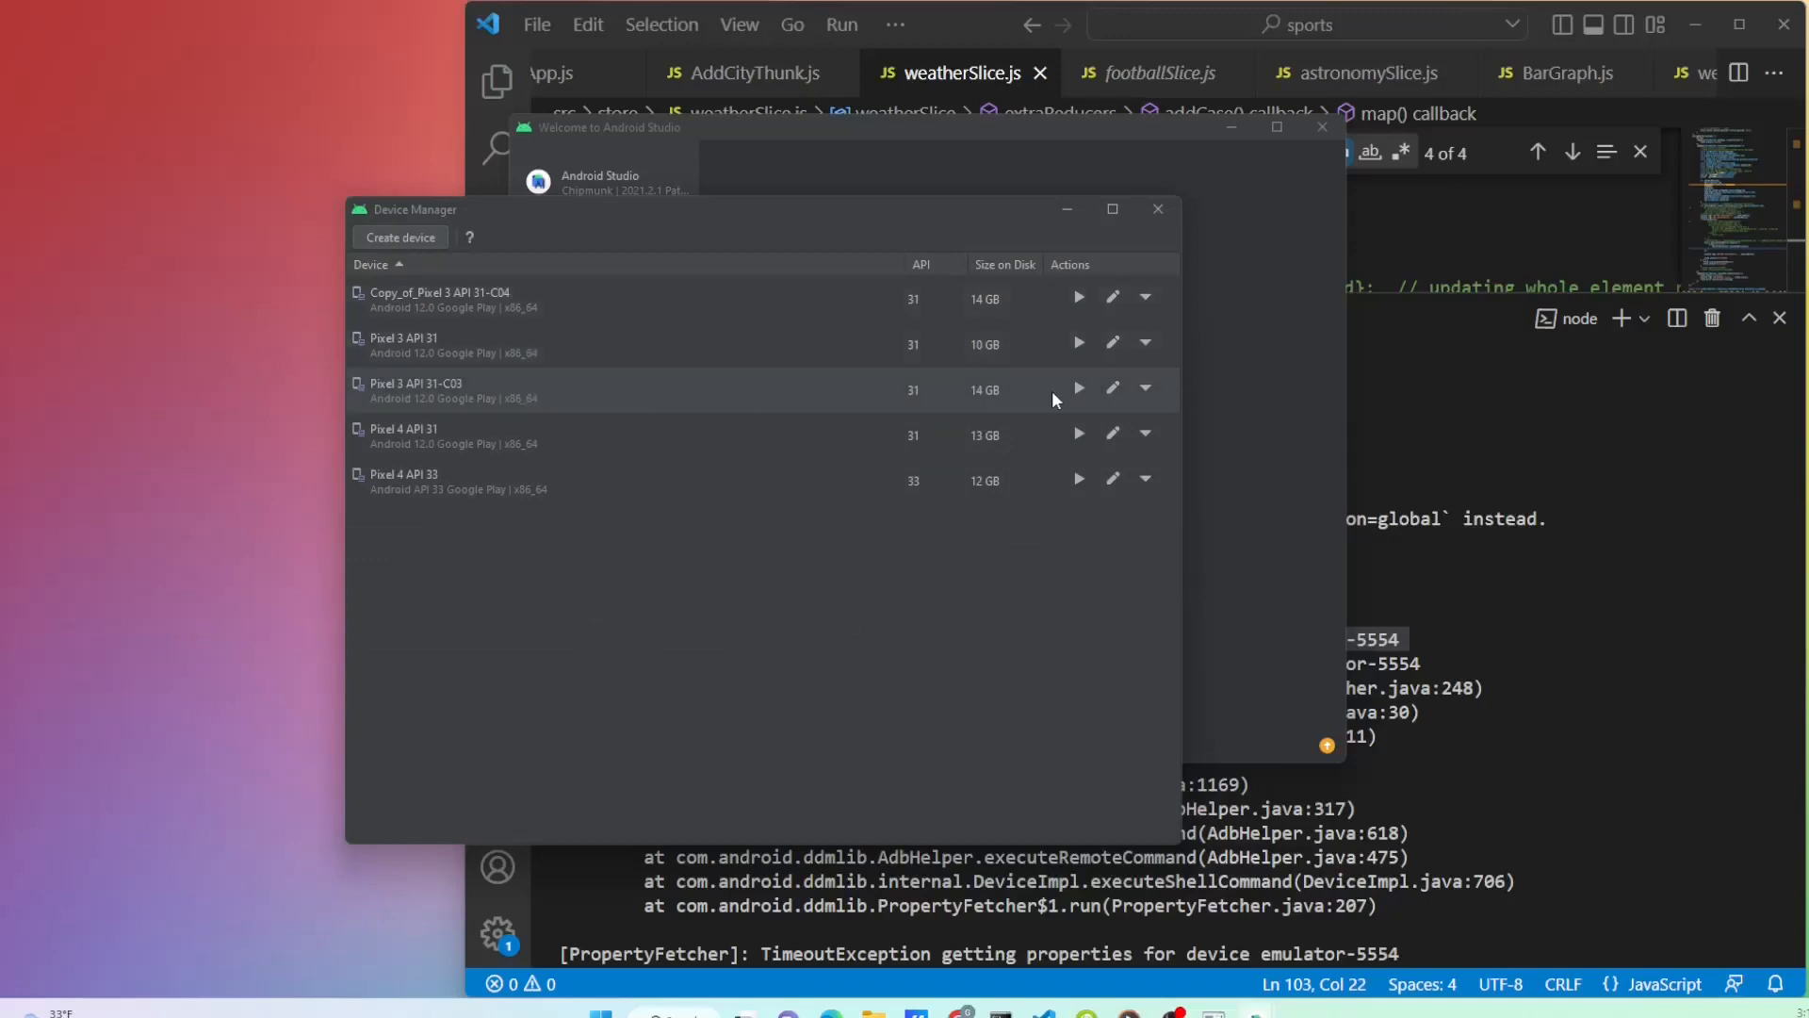
- Delete the original Pixel 3 API 31-C03 device, confirm it, and return to VS Code
left_click(1148, 389)
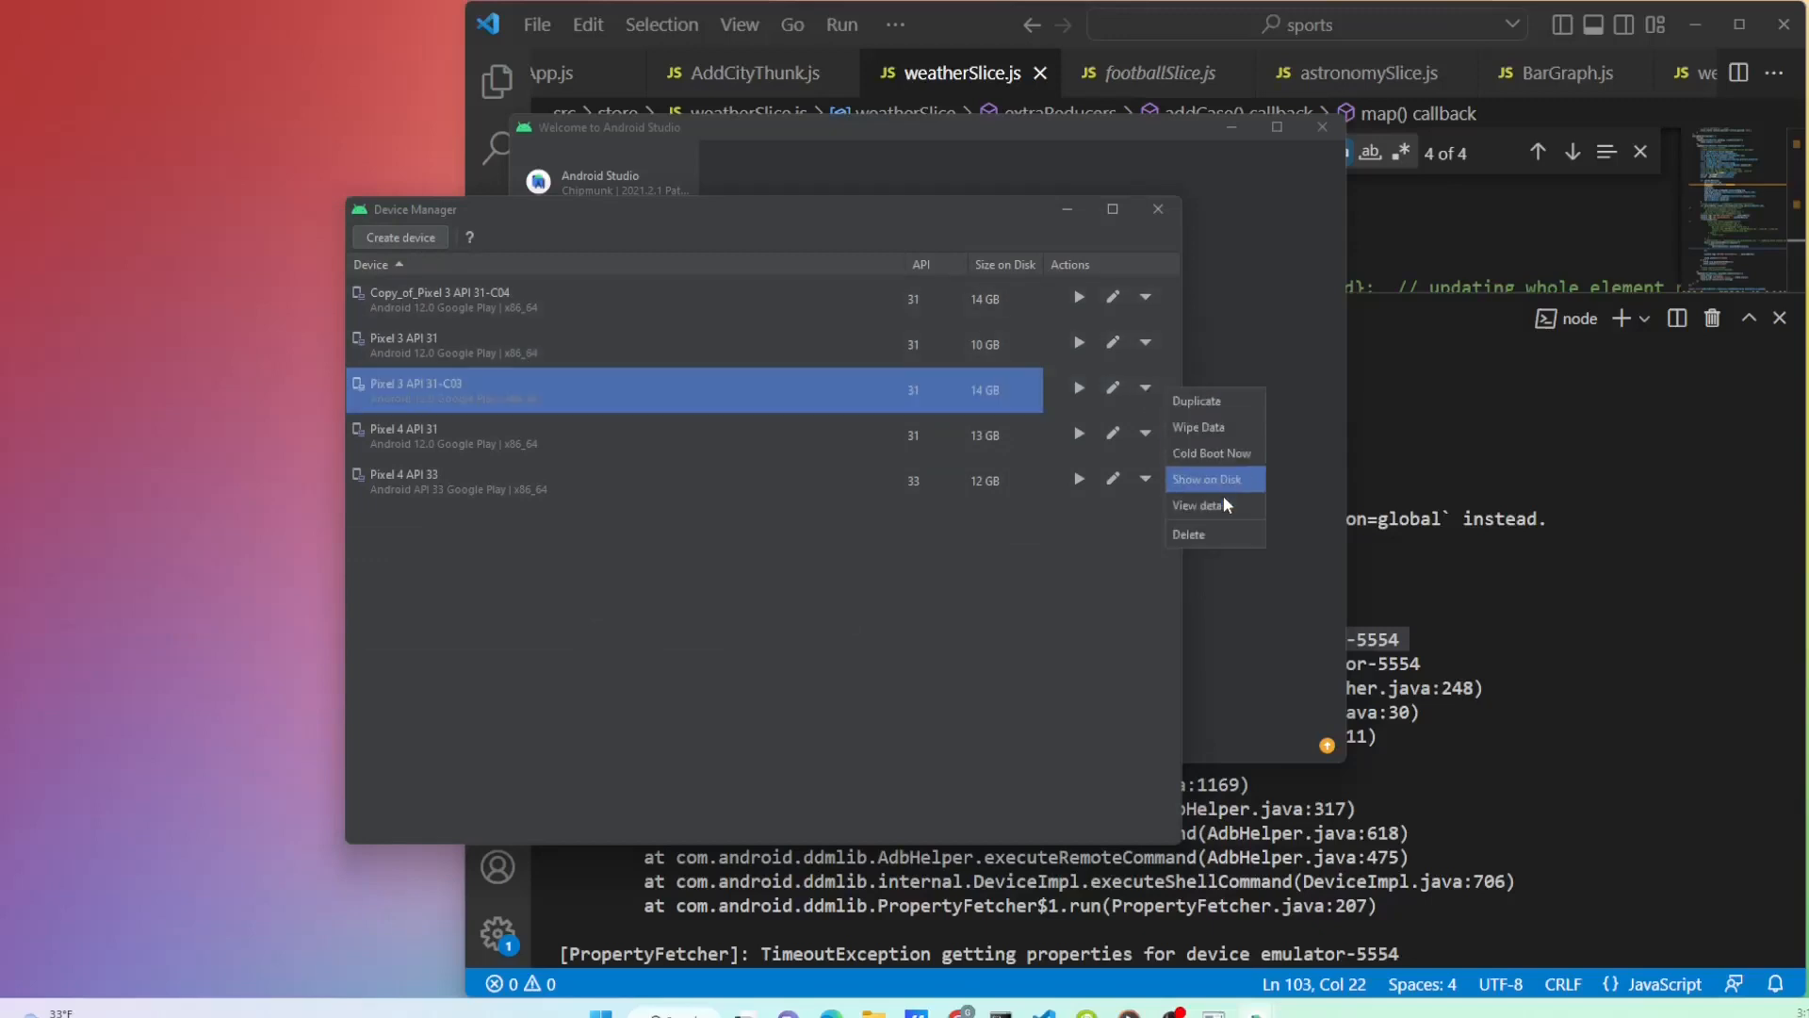
left_click(1224, 535)
left_click(822, 562)
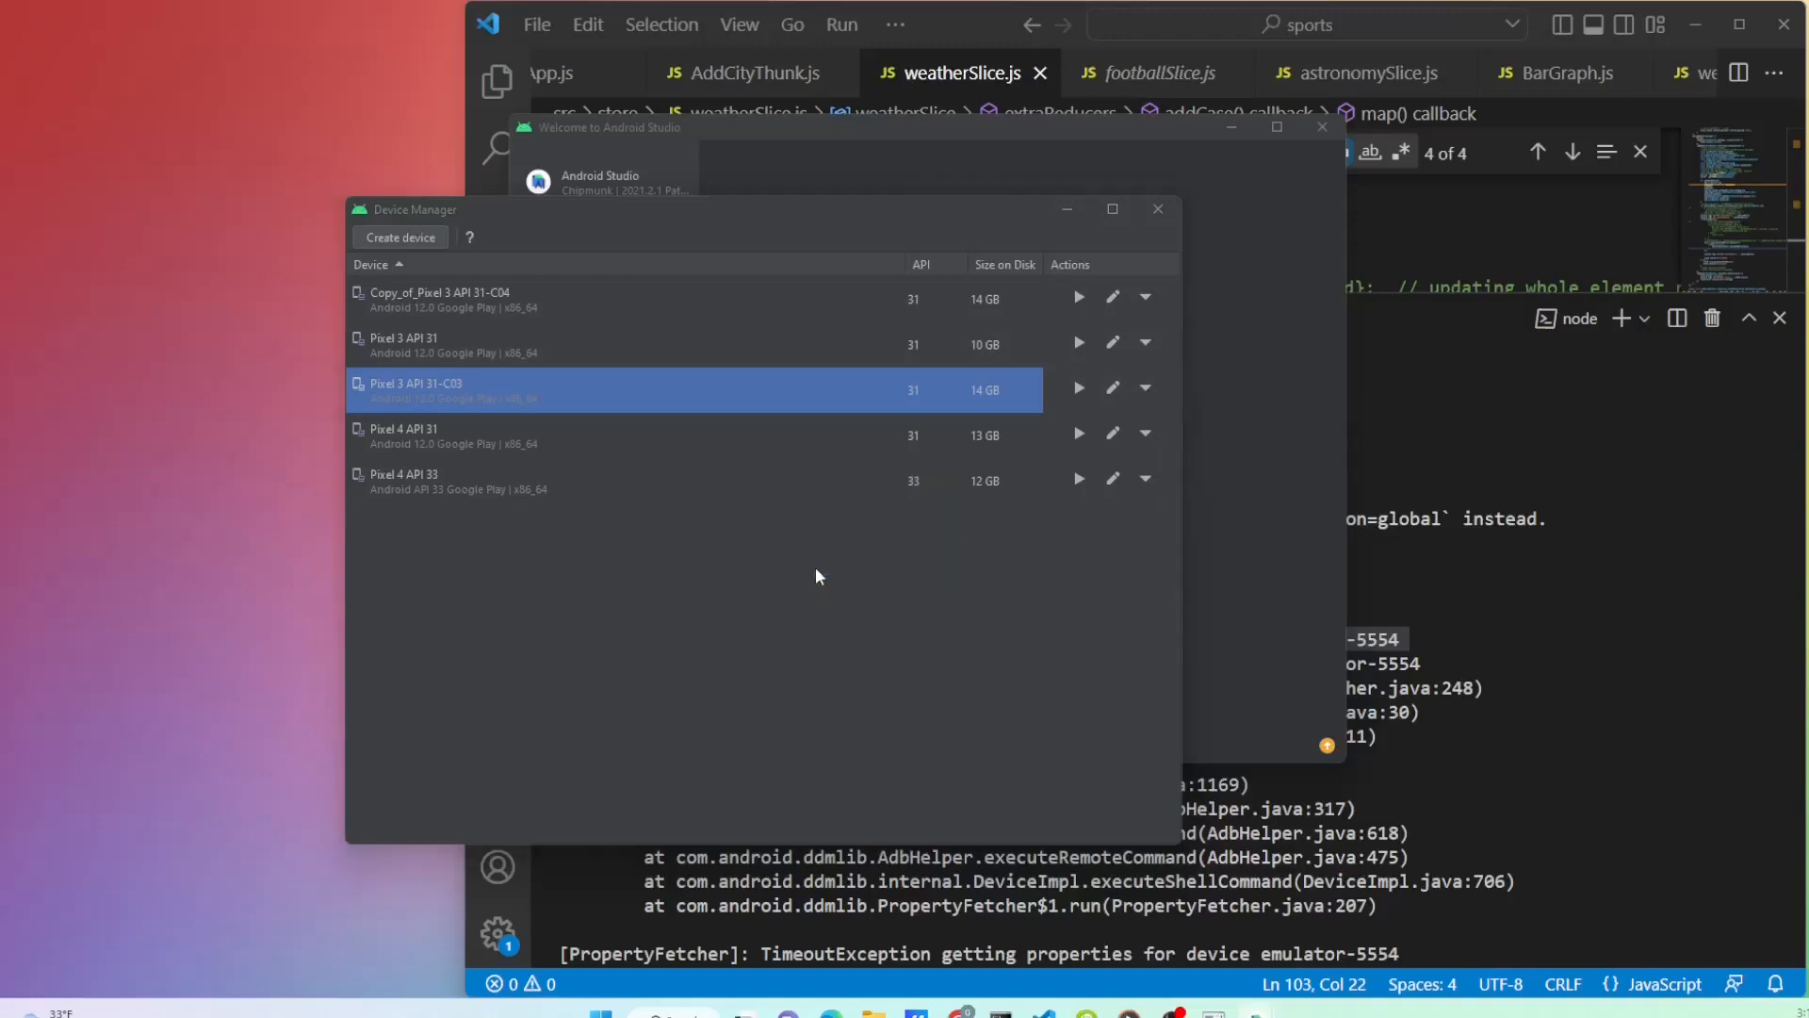
left_click(900, 570)
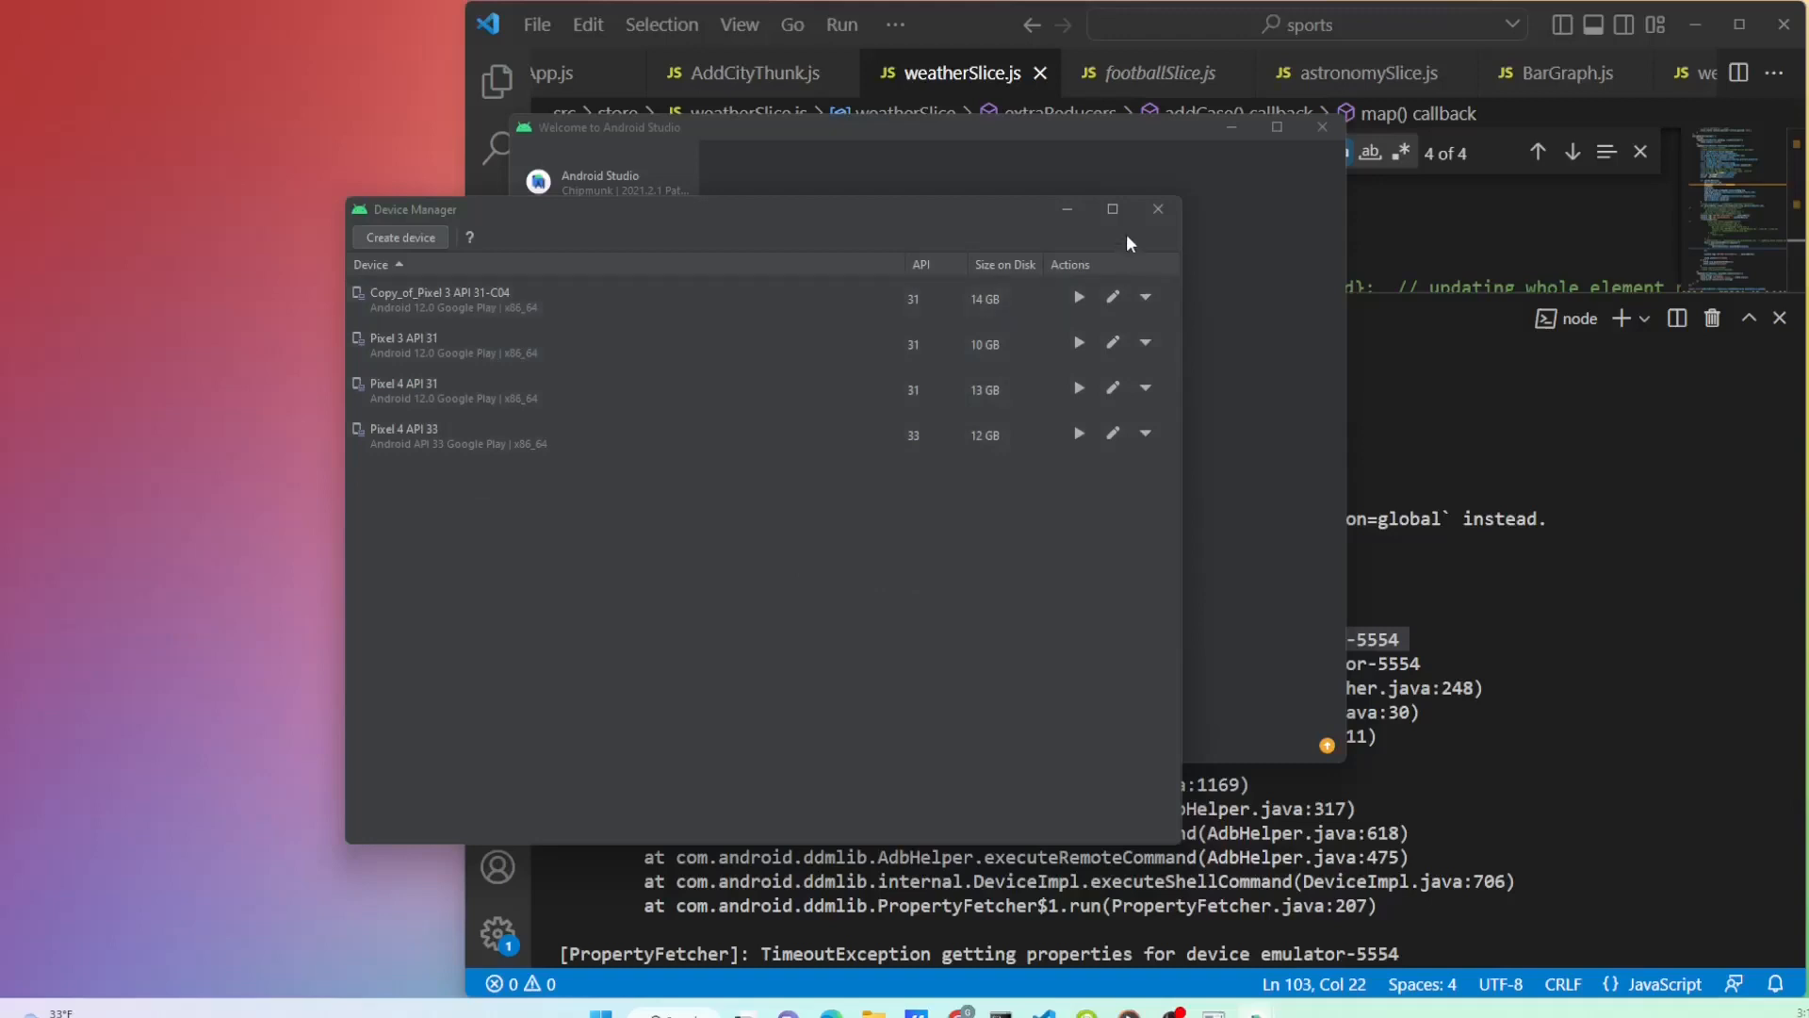
key("alt+Tab")
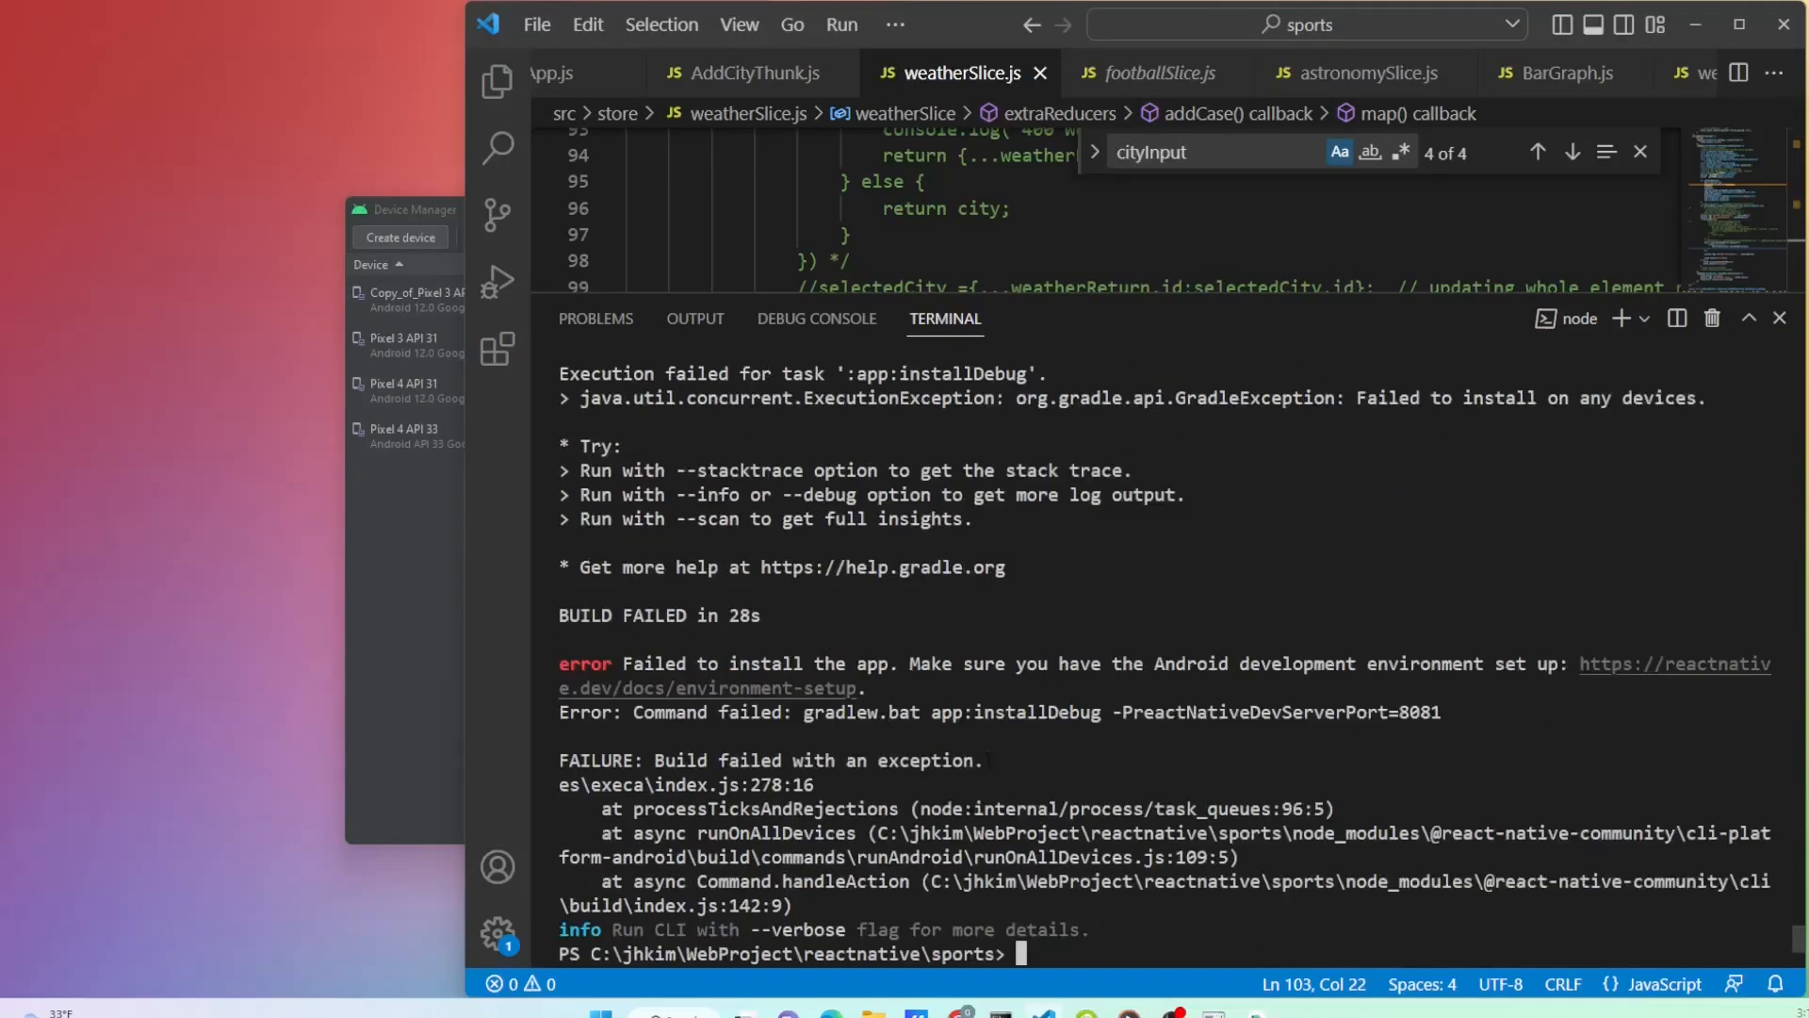
scroll(1160, 636, "down", 5)
scroll(1159, 637, "up", 3)
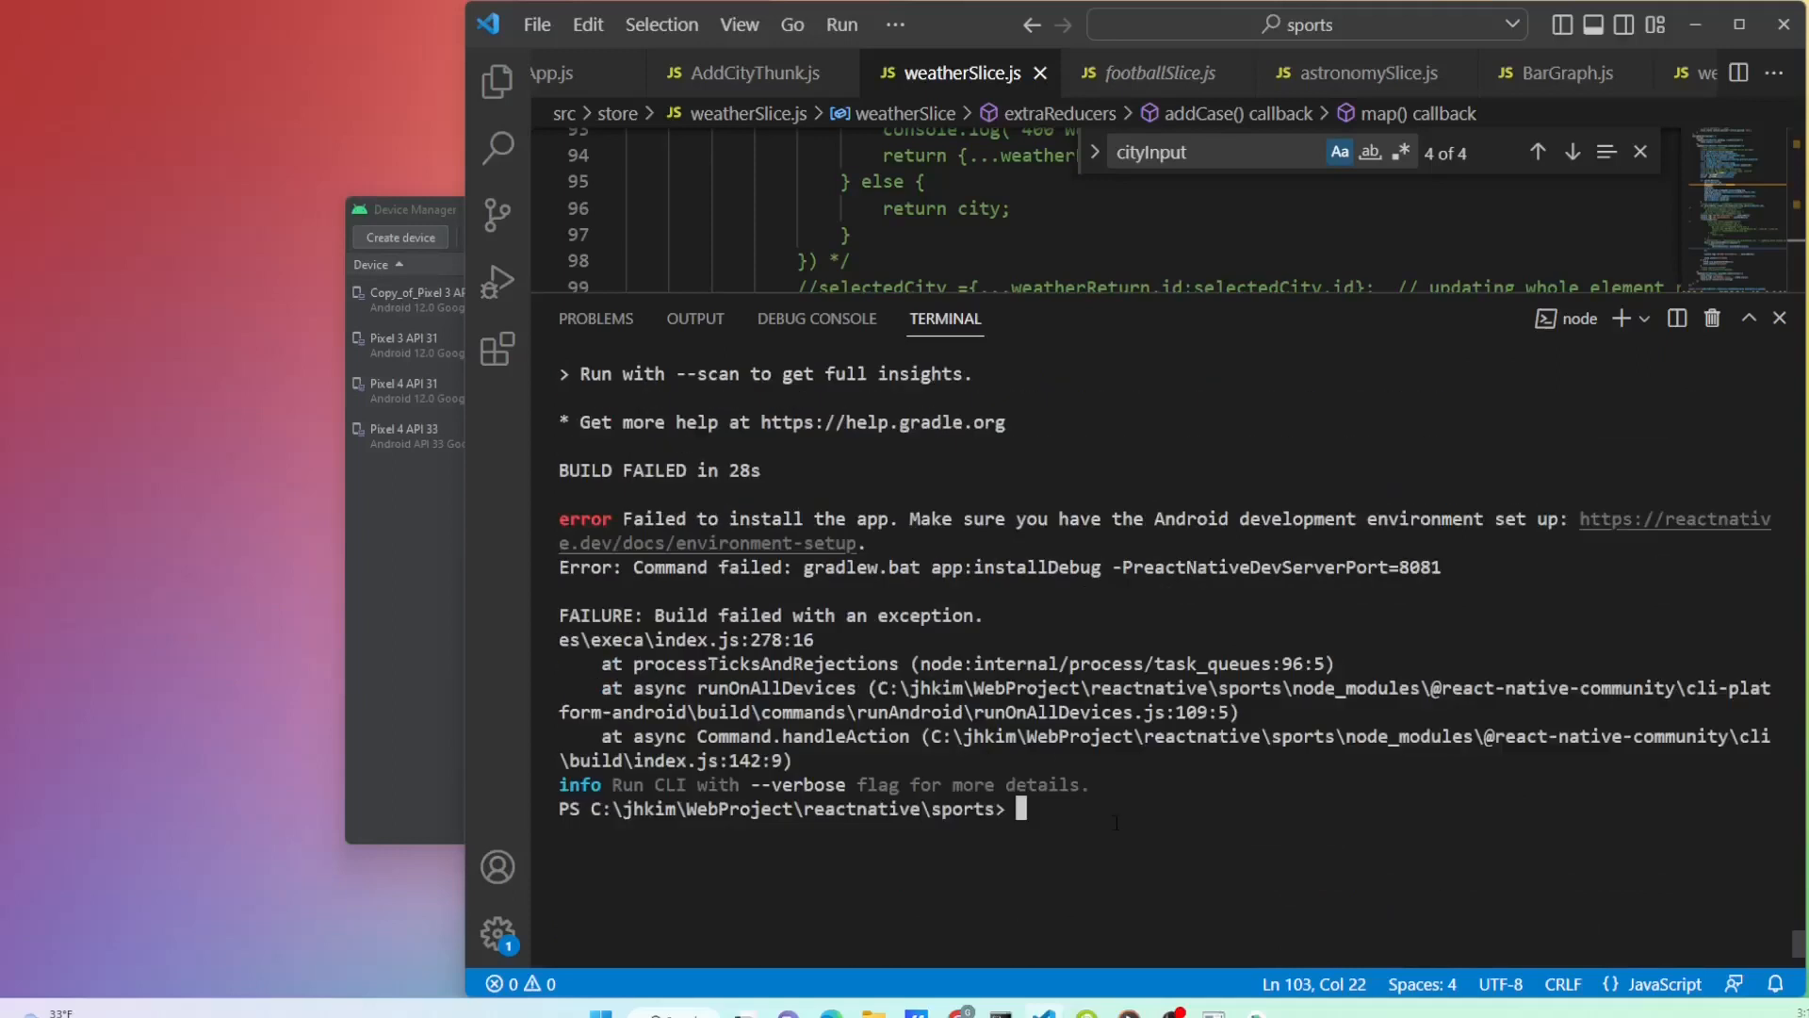
- Recall and rerun npx react-native run-android, hitting another installDebug failure
key("Up")
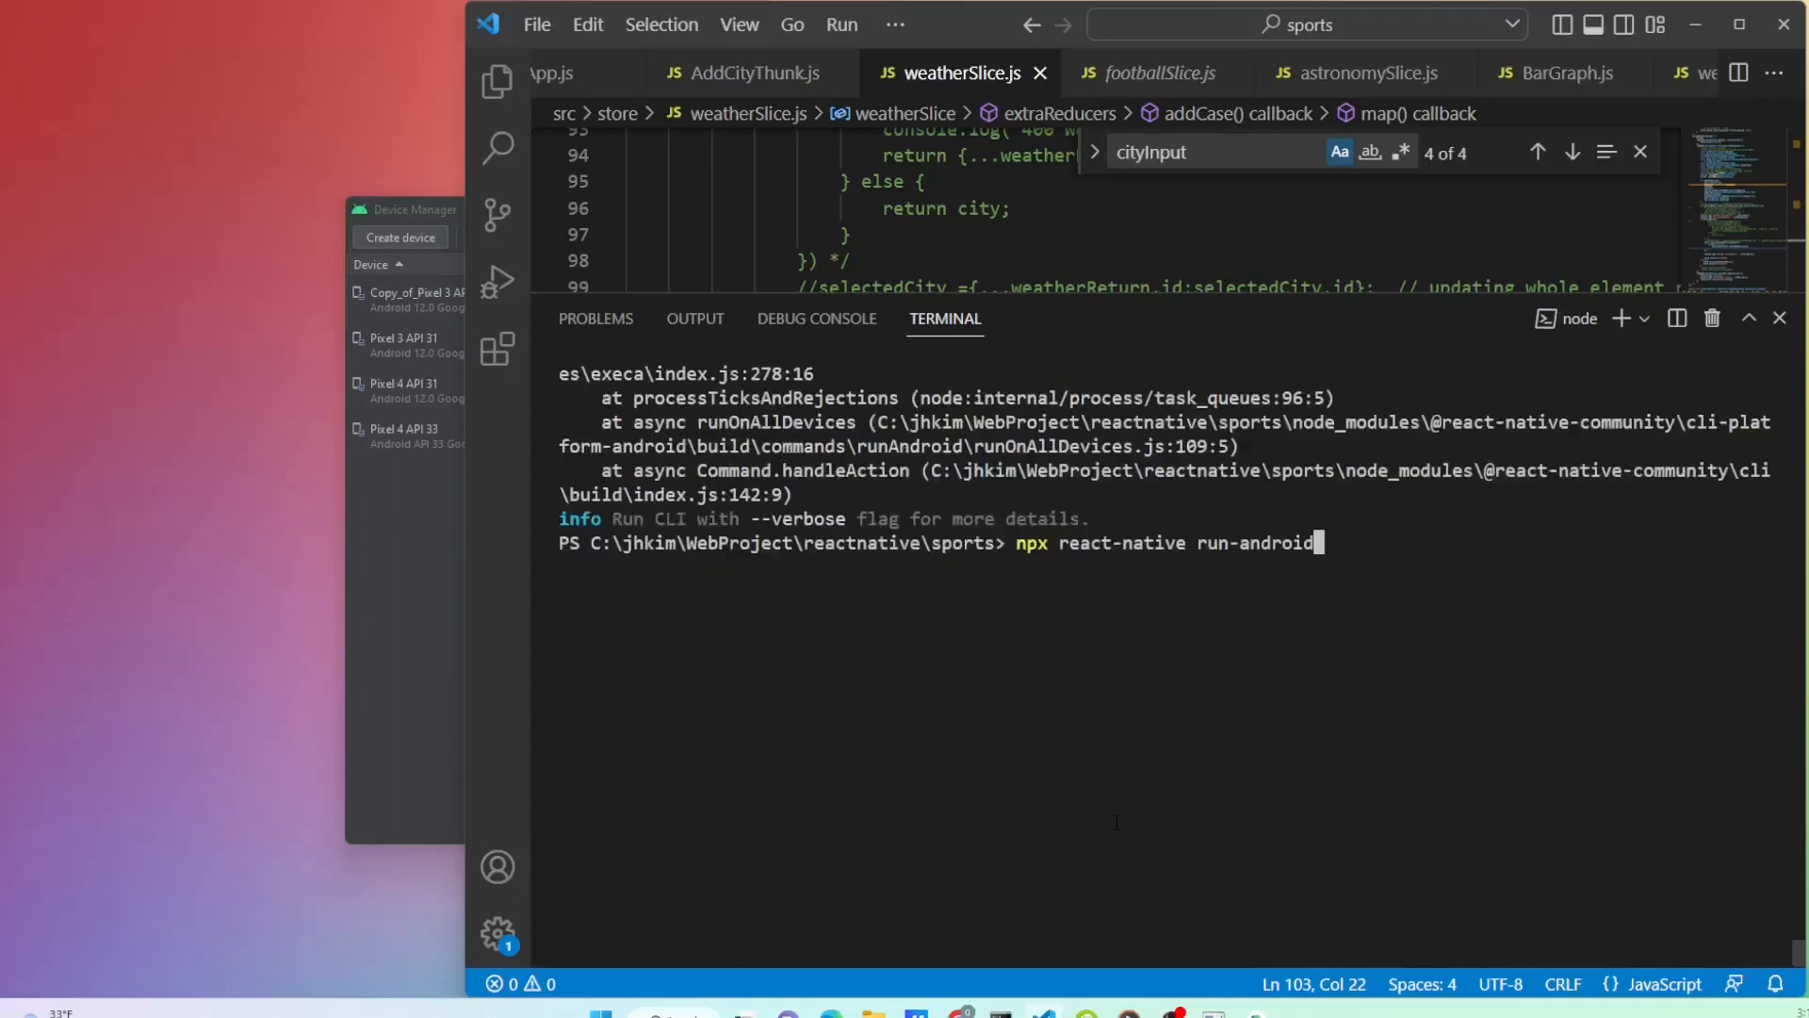
key("Return")
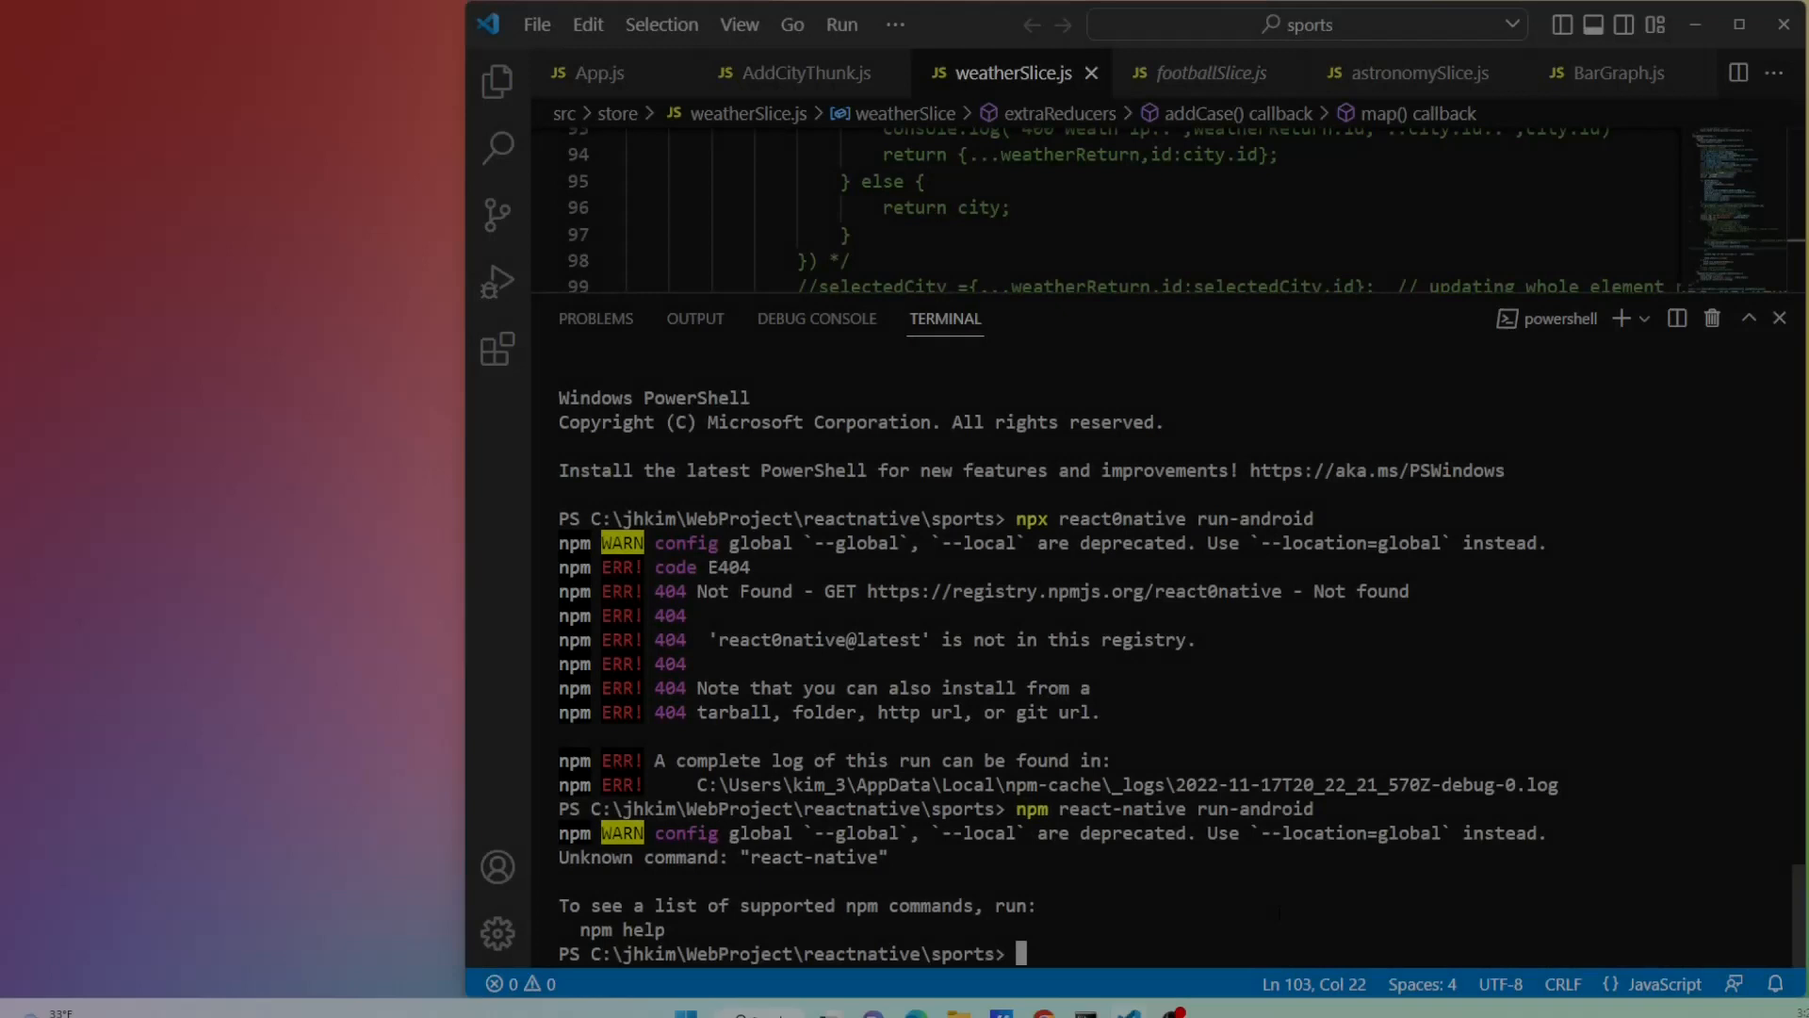
type("npx t")
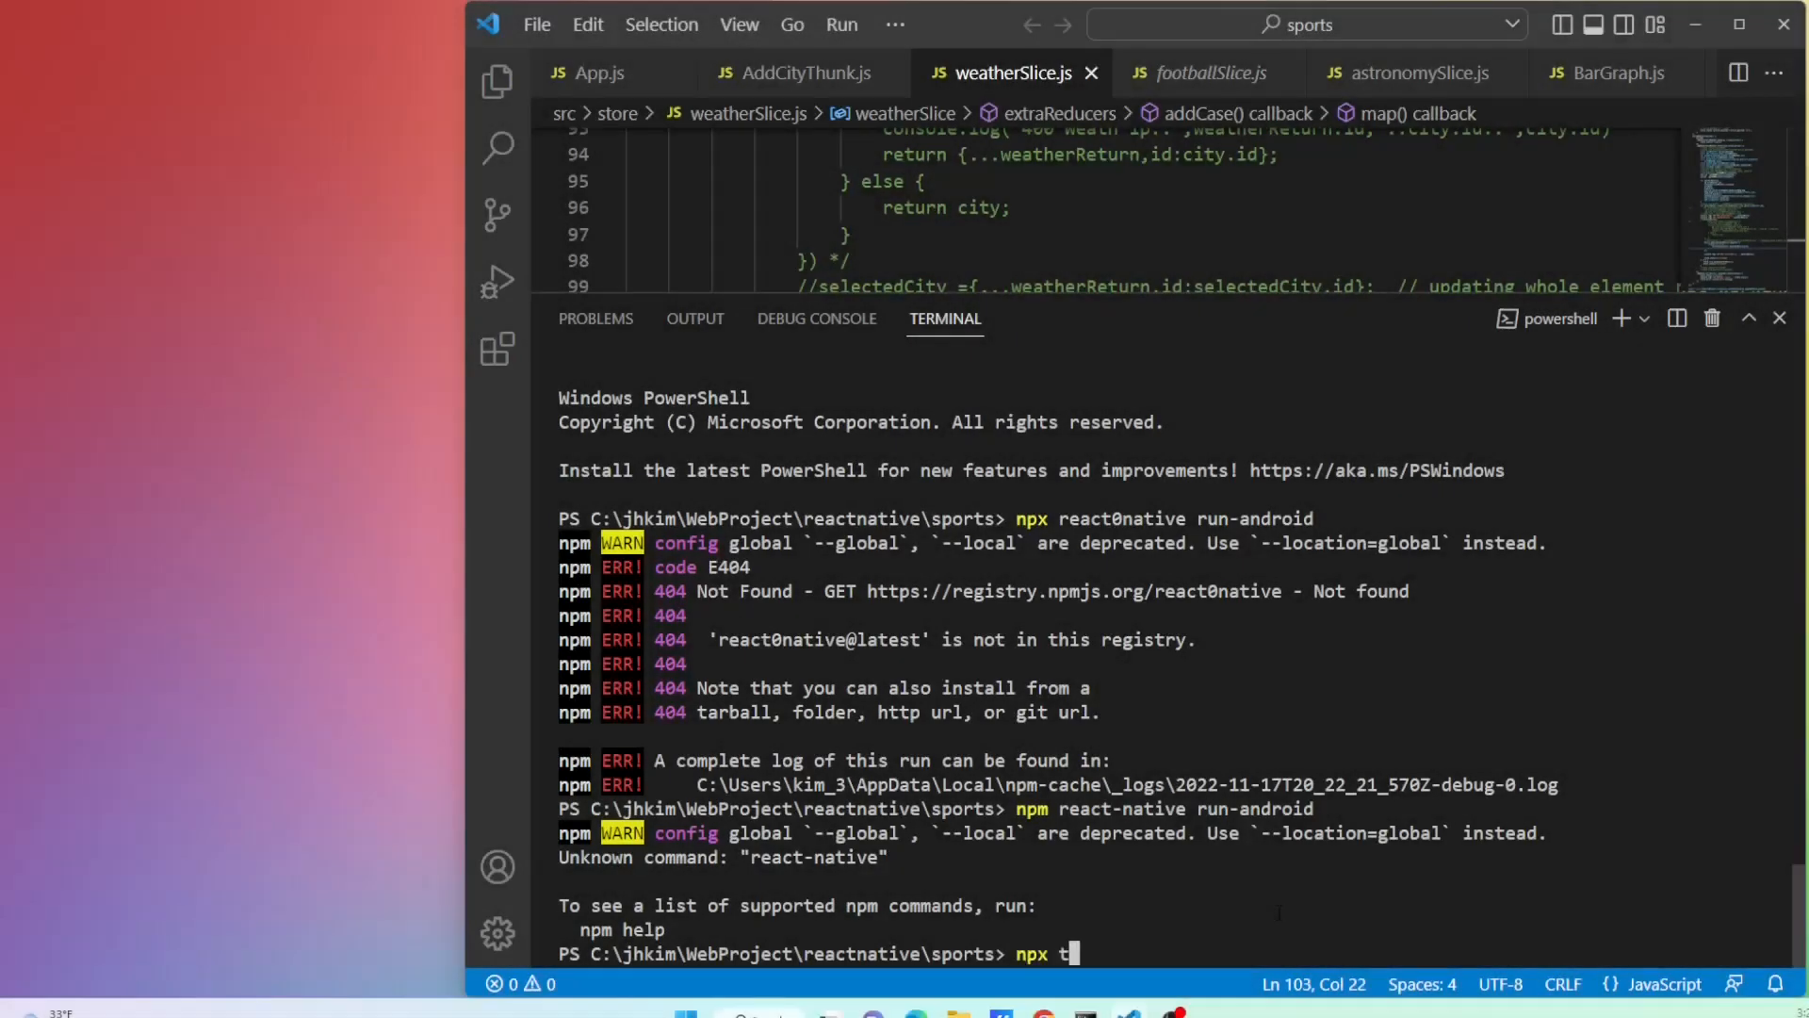
- Correct the typos in npx react-native run-android and run it in the new terminal
key("BackSpace")
type("react")
type("-nati")
type("ve ")
type("r")
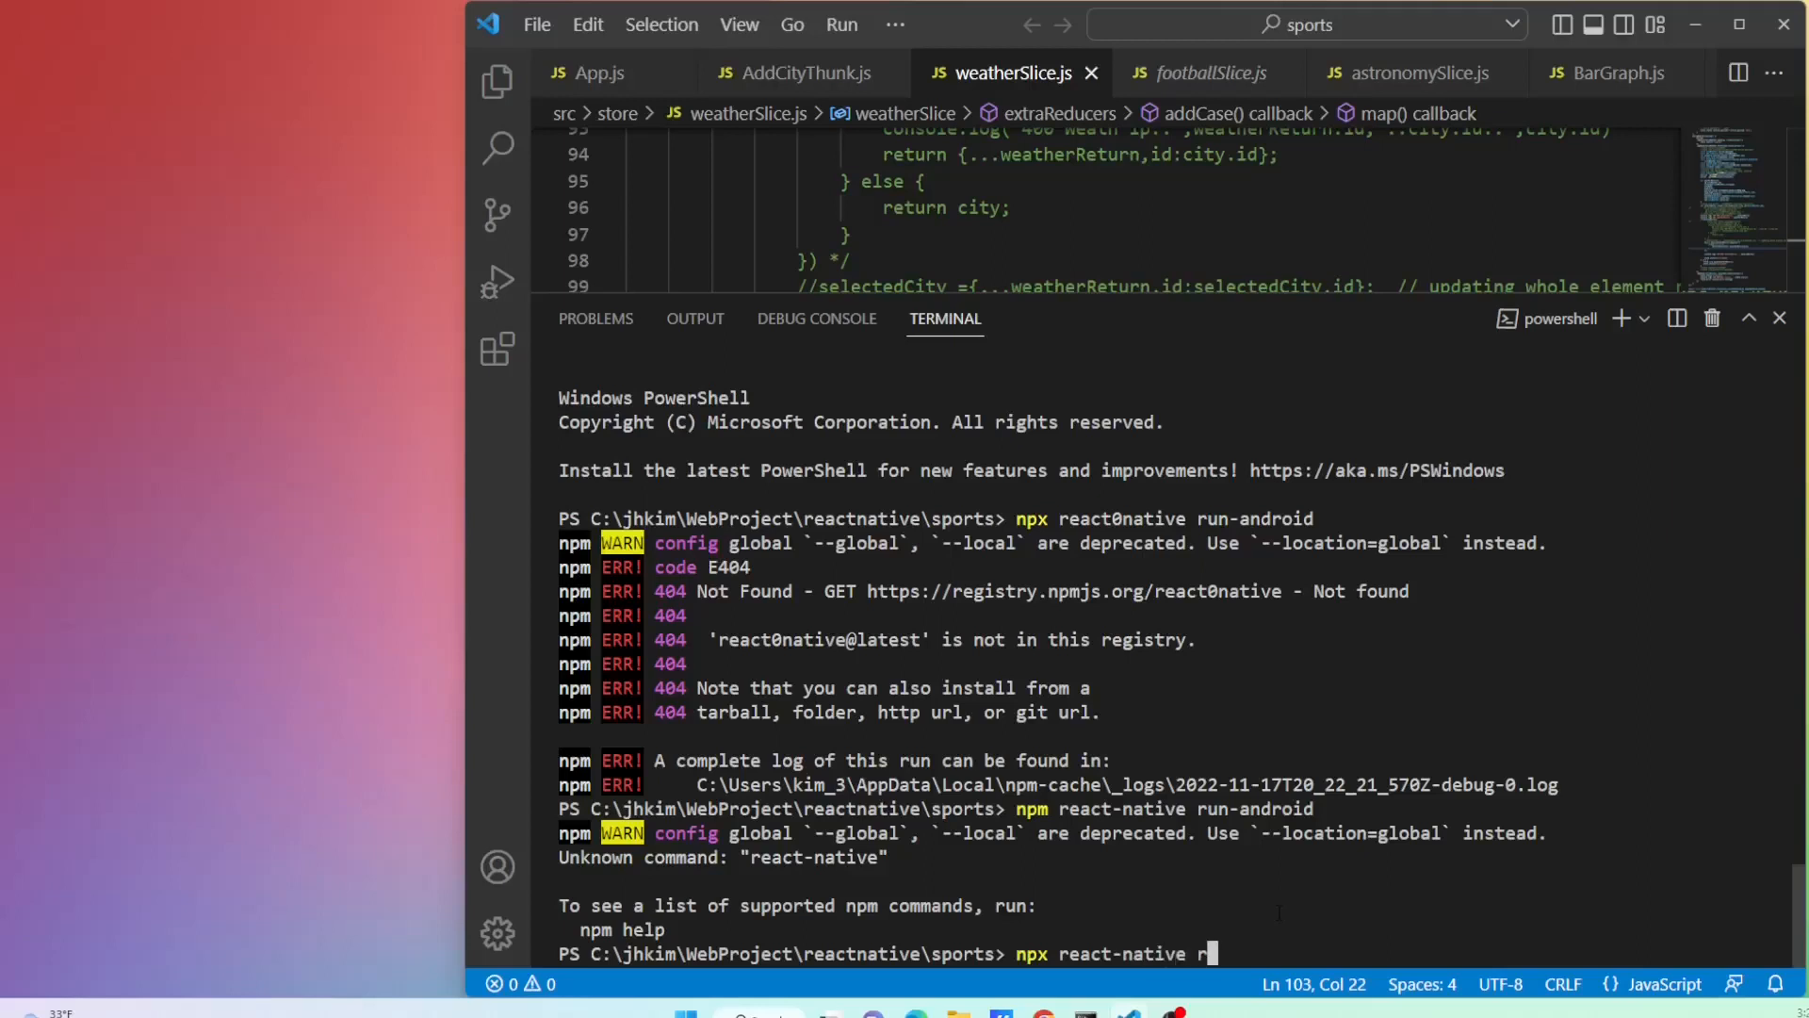
type("ndr")
type("oid-")
key("BackSpace")
key("BackSpace")
key("BackSpace")
key("BackSpace")
key("BackSpace")
key("BackSpace")
key("BackSpace")
key("BackSpace")
type("r")
type("un-and")
type("roid")
key("Return")
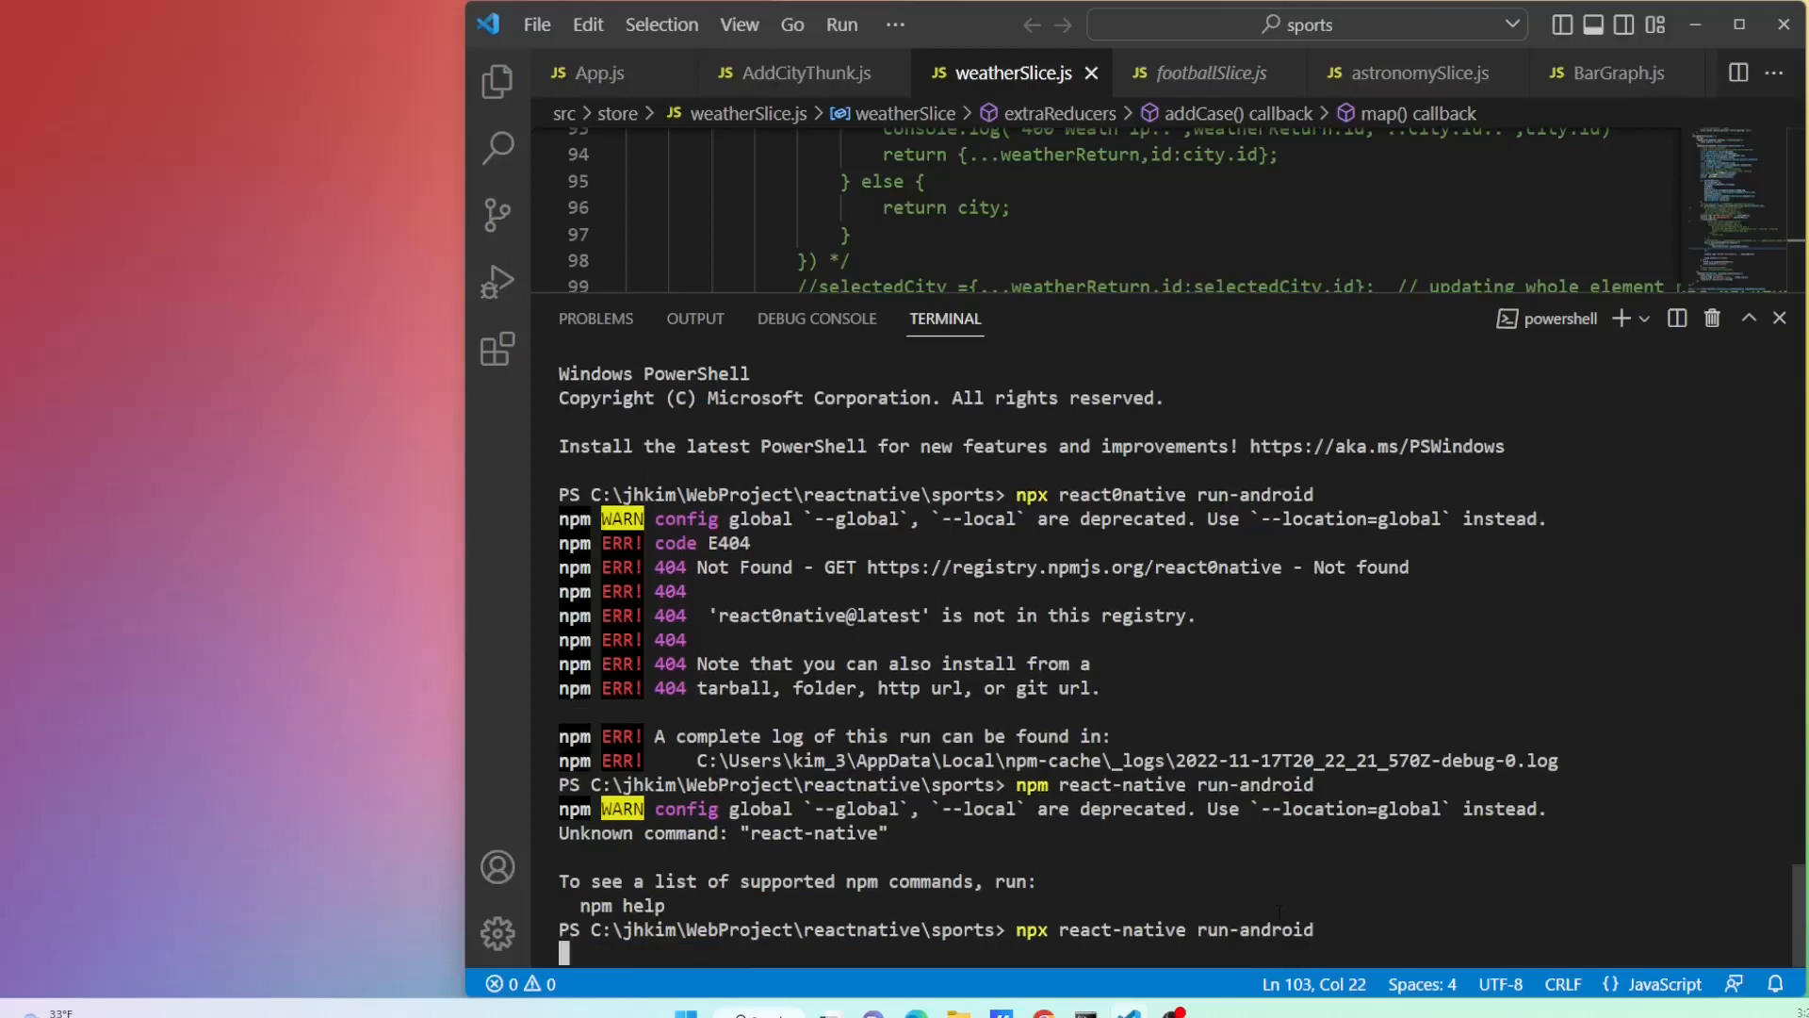